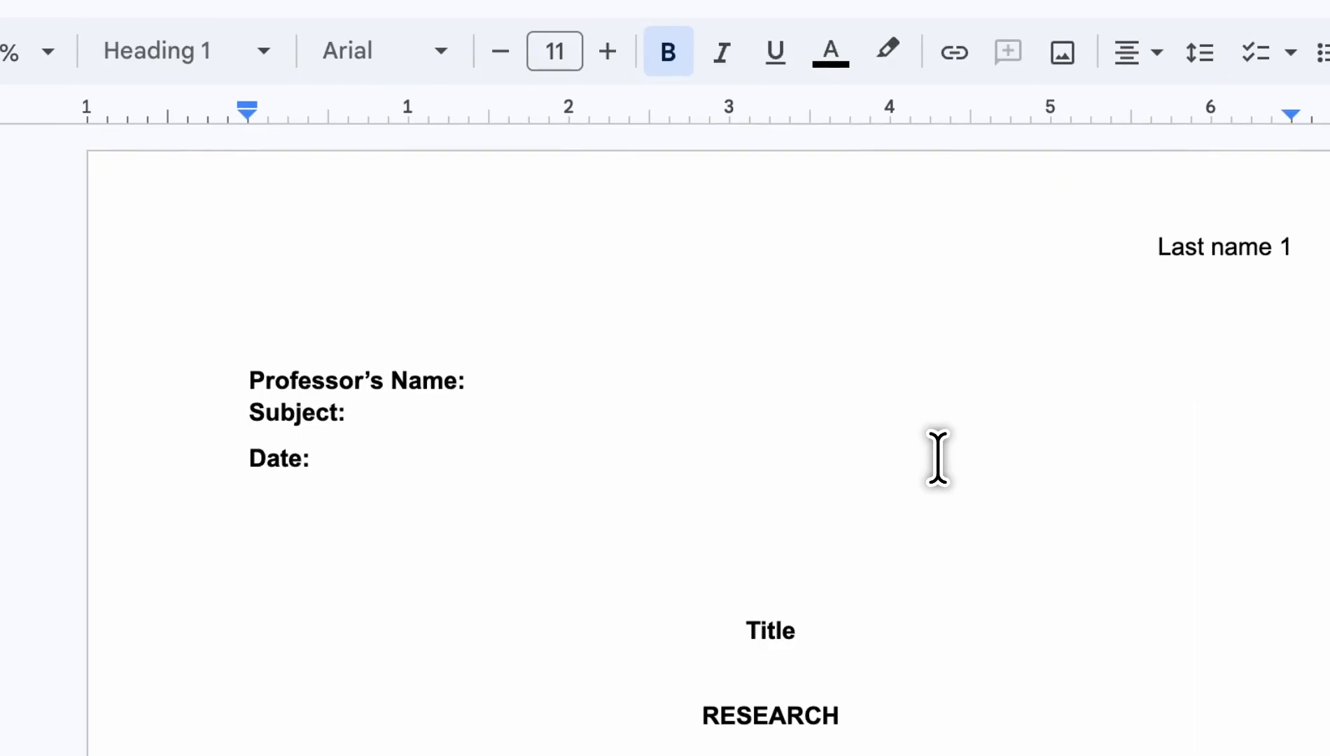
Remove the extra blank lines between the Date line and the Title
{"action": "key", "text": "BackSpace"}
{"action": "key", "text": "BackSpace"}
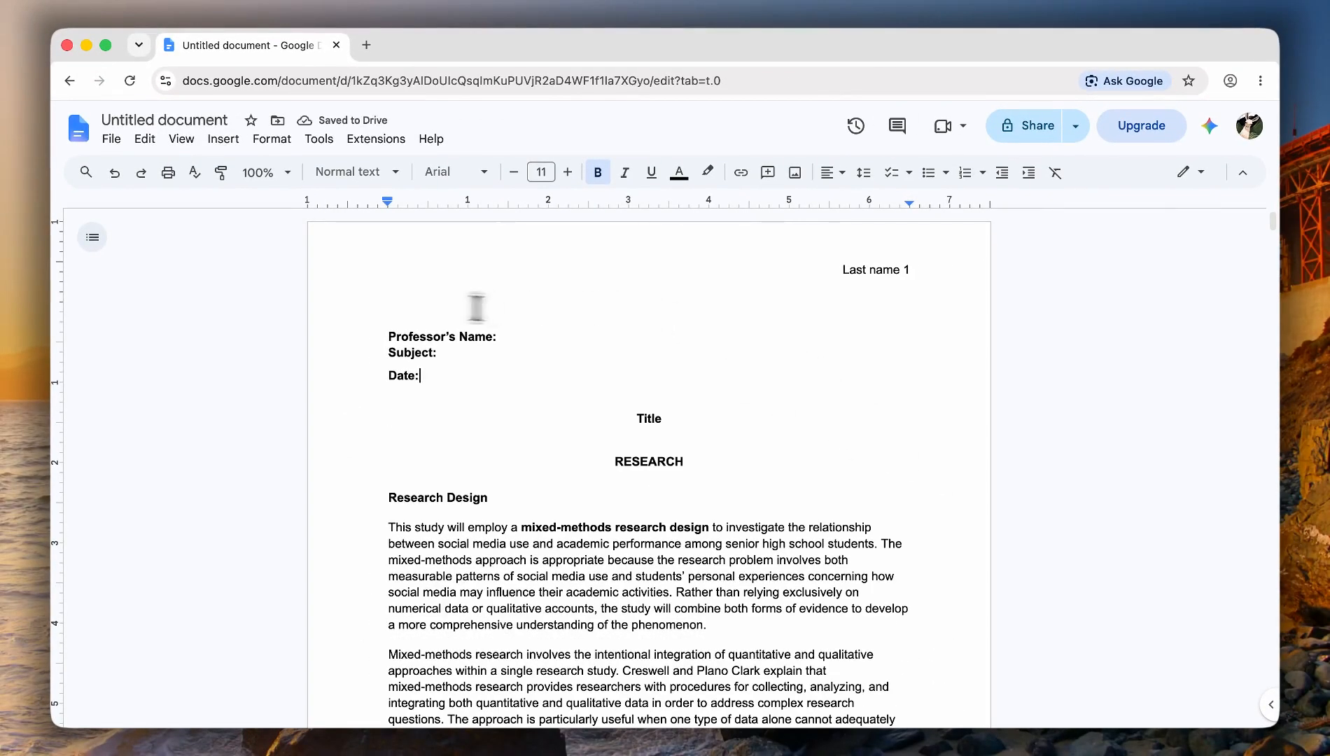
Set all of the document's body text to Times New Roman, size 12
{"action": "key", "text": "super+a"}
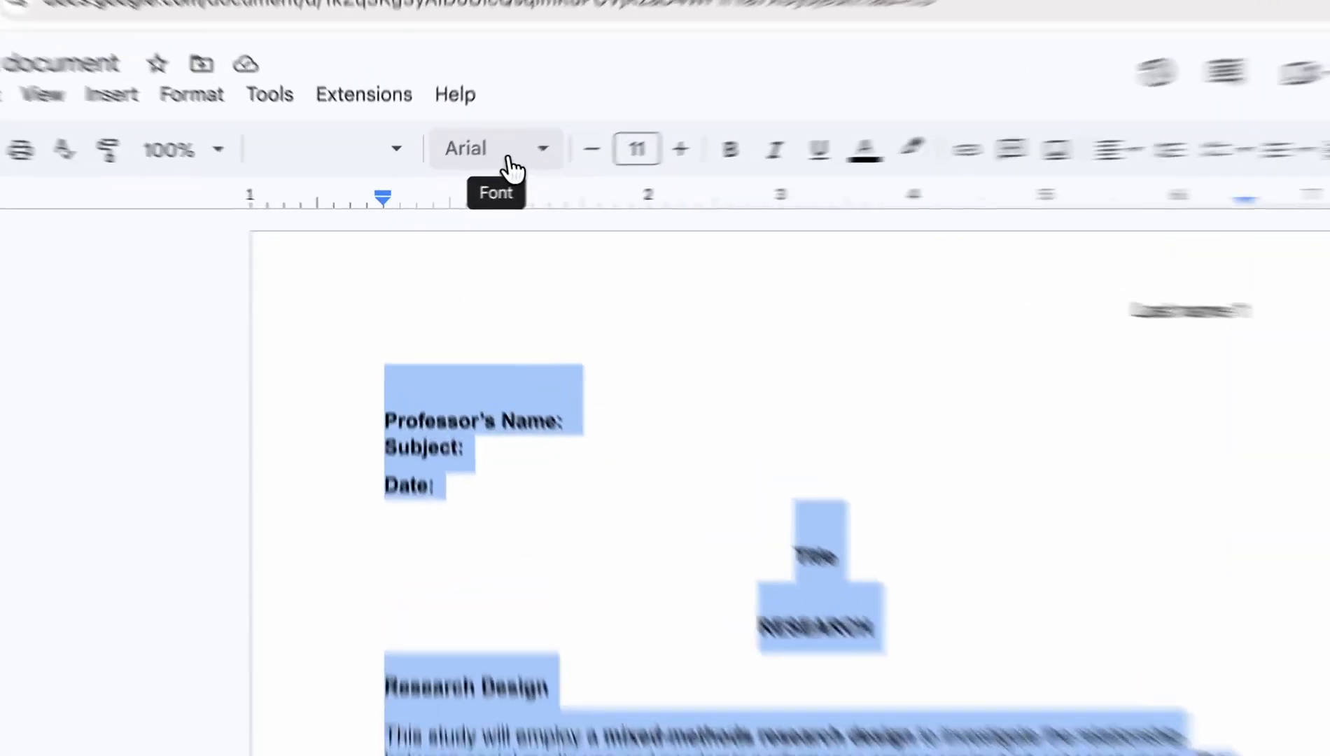
{"action": "left_click", "coordinate": [457, 174]}
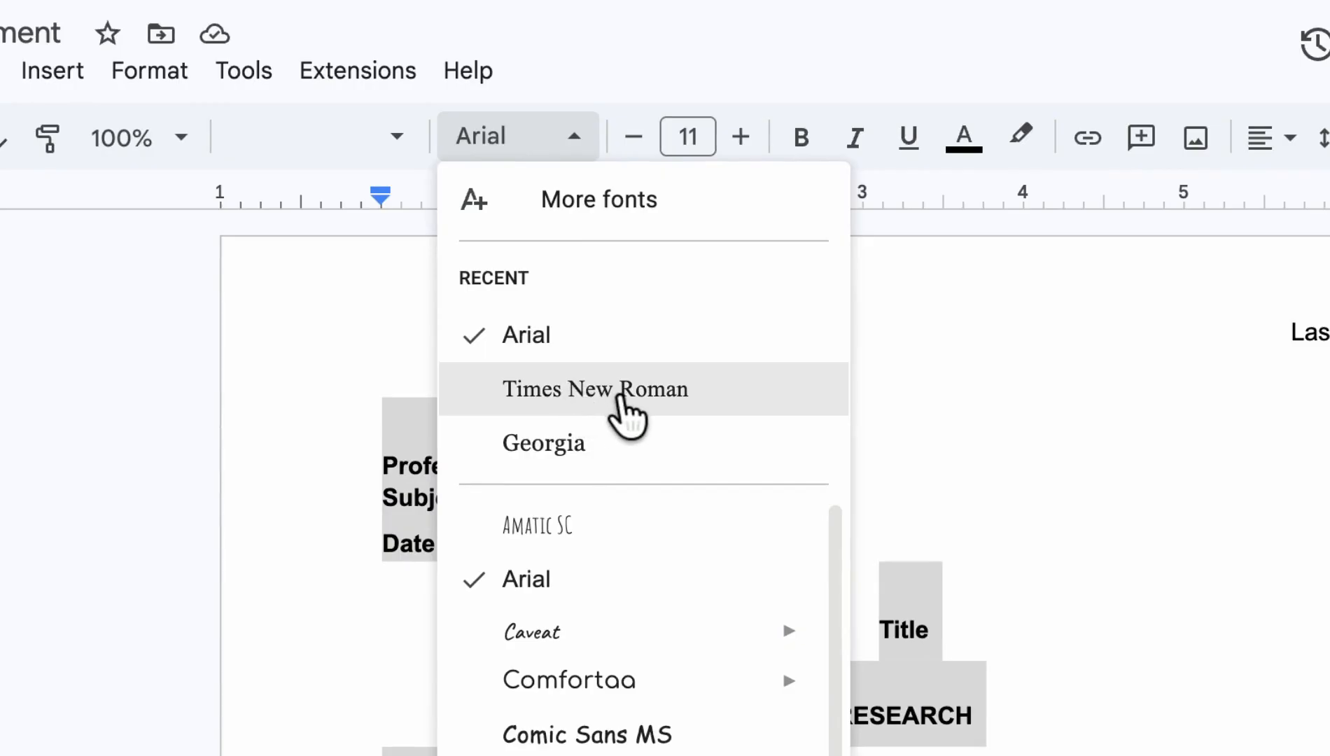
{"action": "left_click", "coordinate": [622, 399]}
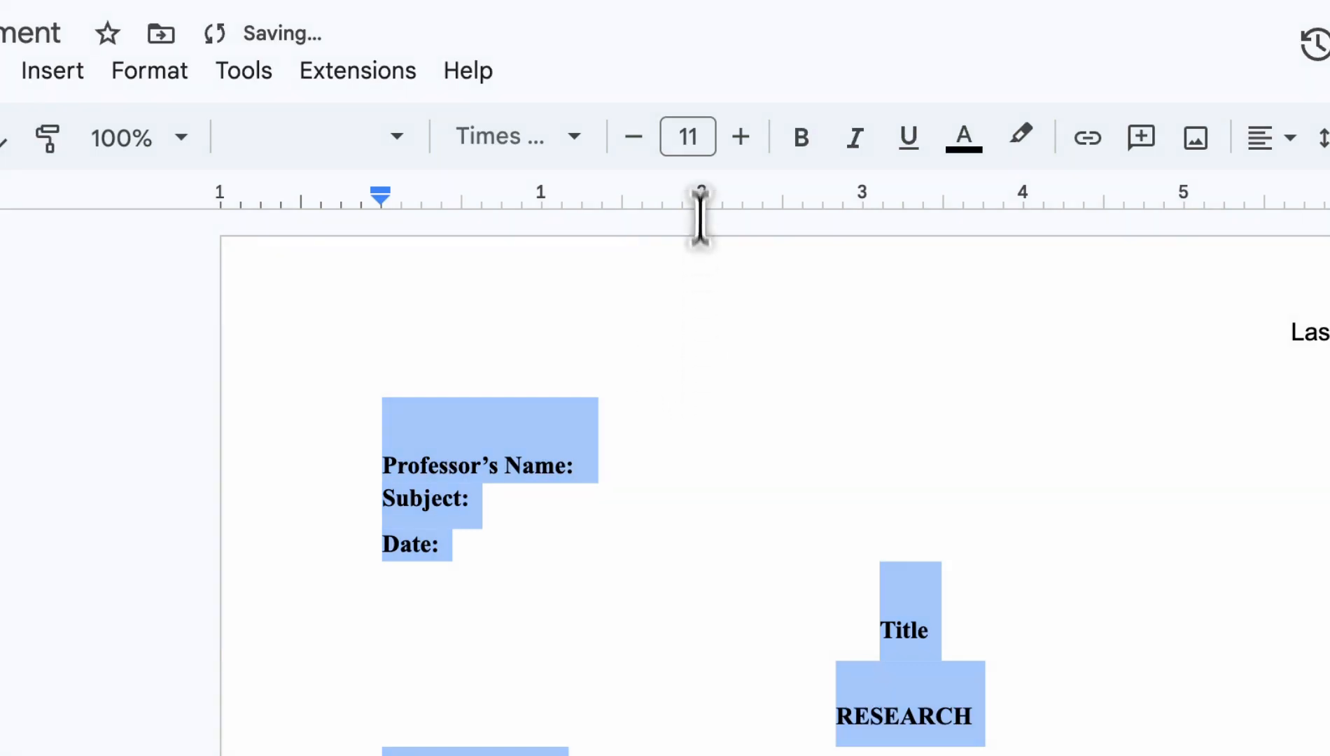
{"action": "left_click", "coordinate": [689, 136]}
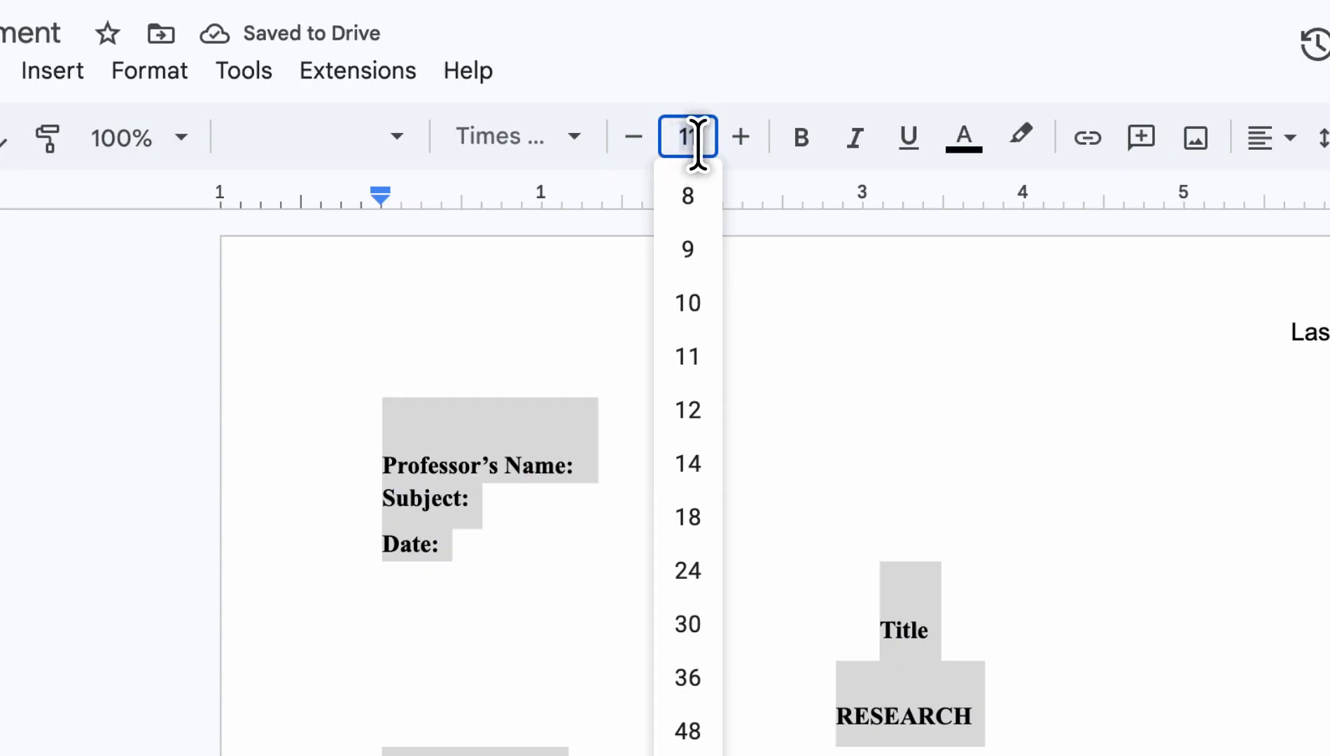
{"action": "left_click", "coordinate": [690, 412]}
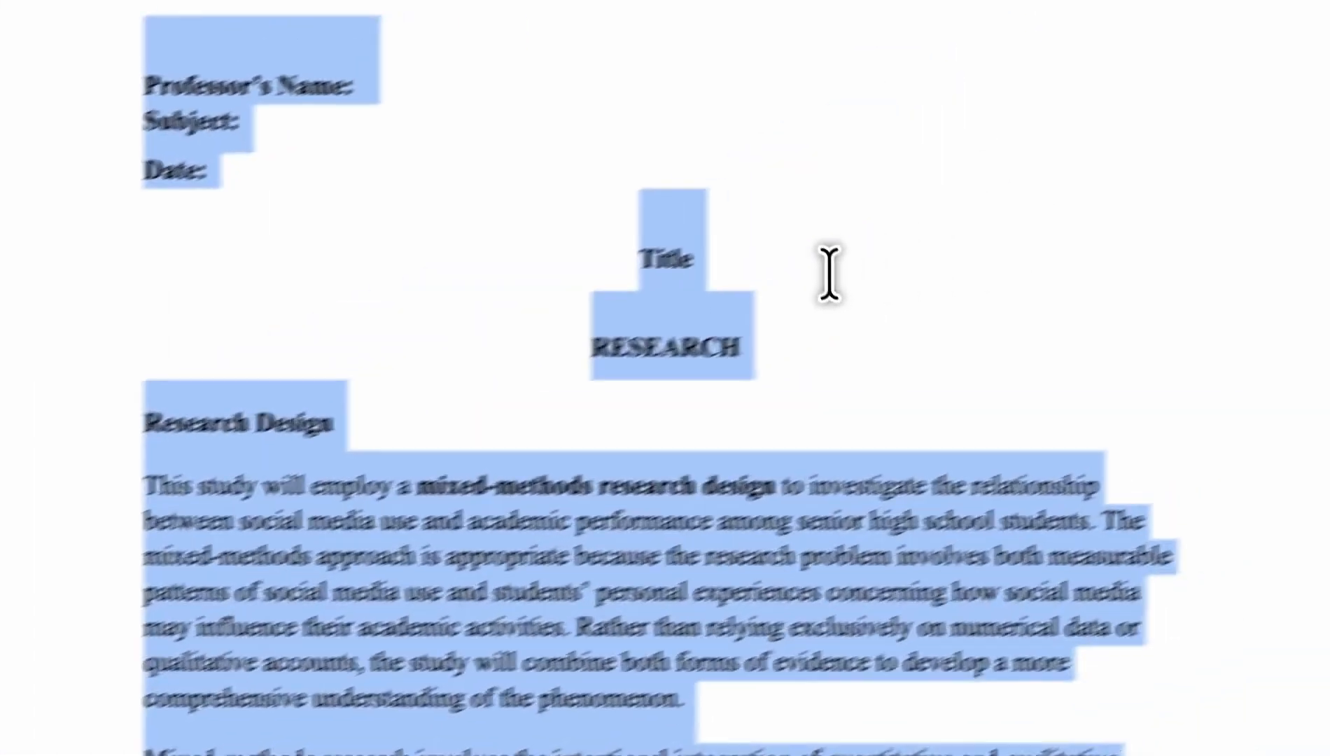
{"action": "left_click", "coordinate": [1116, 150]}
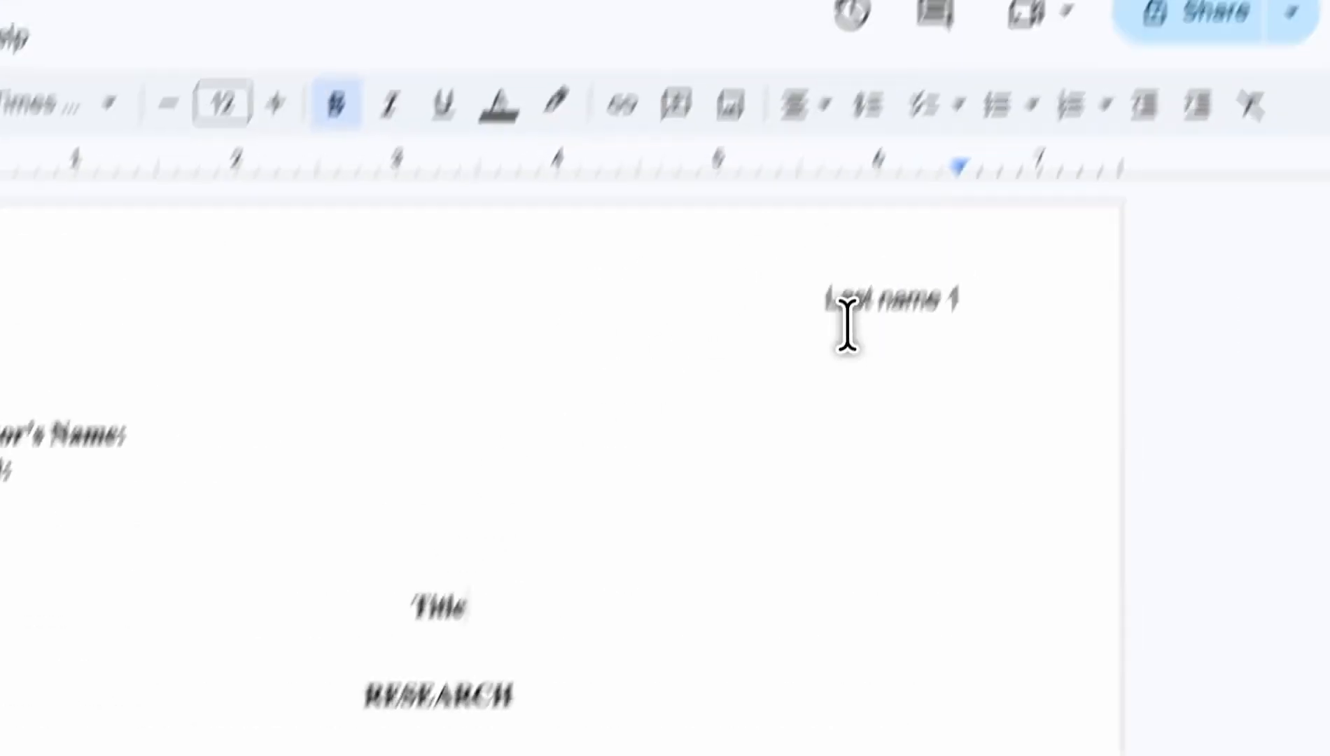
Replace the number after "Last name" in the header with automatic page numbering that starts on the first page
{"action": "left_click", "coordinate": [909, 312]}
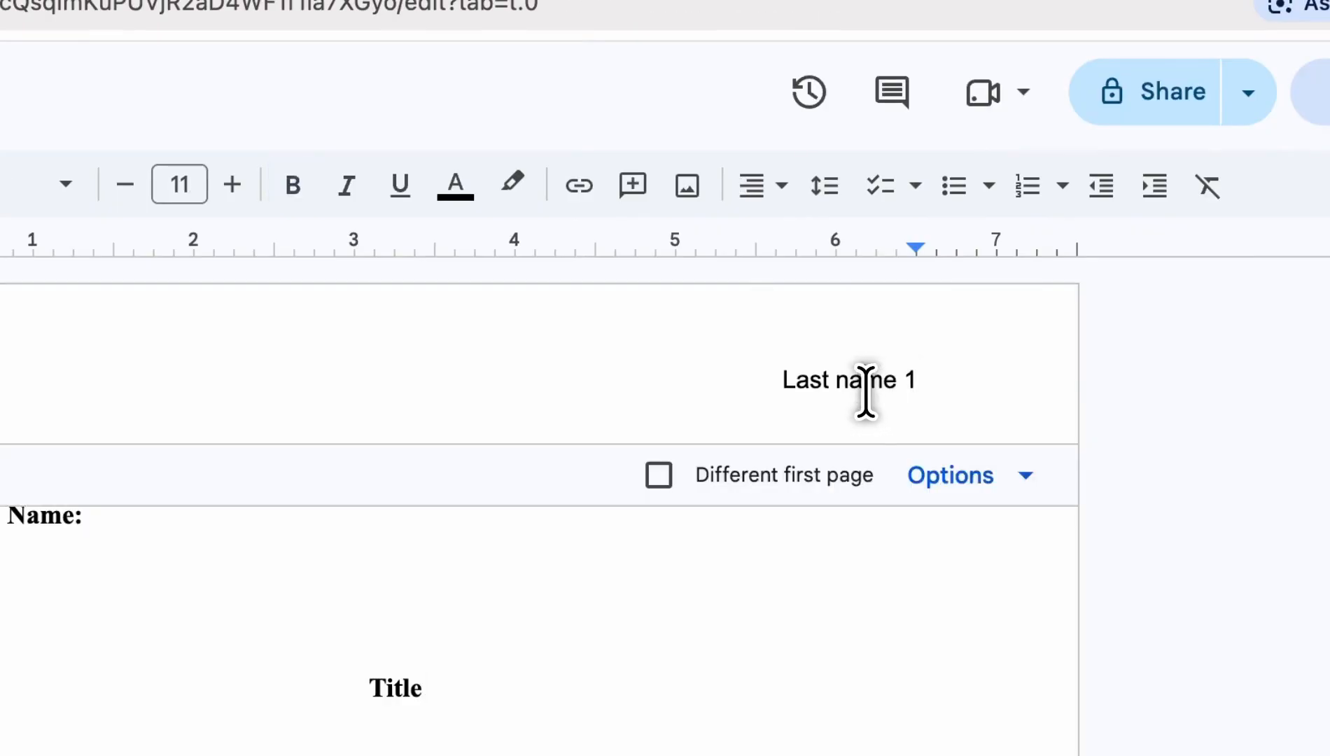
{"action": "left_click", "coordinate": [865, 386]}
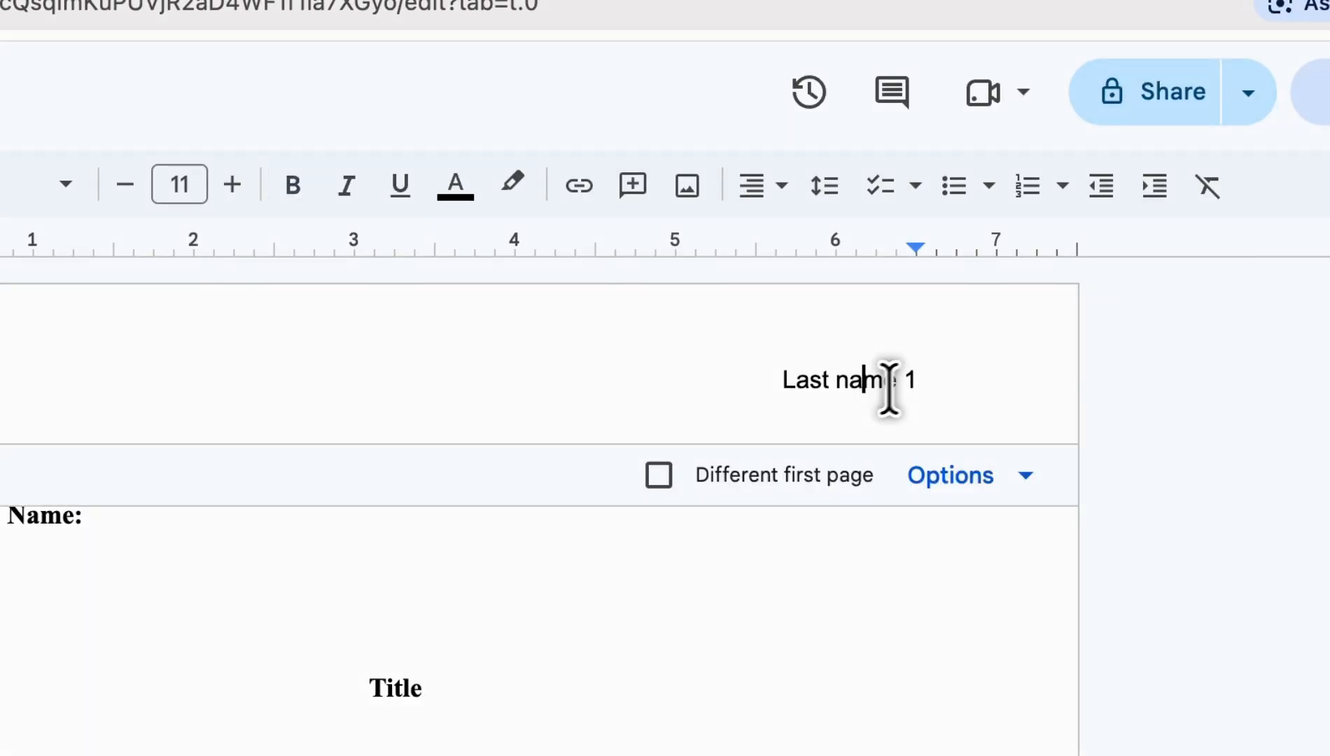
{"action": "double_click", "coordinate": [914, 380]}
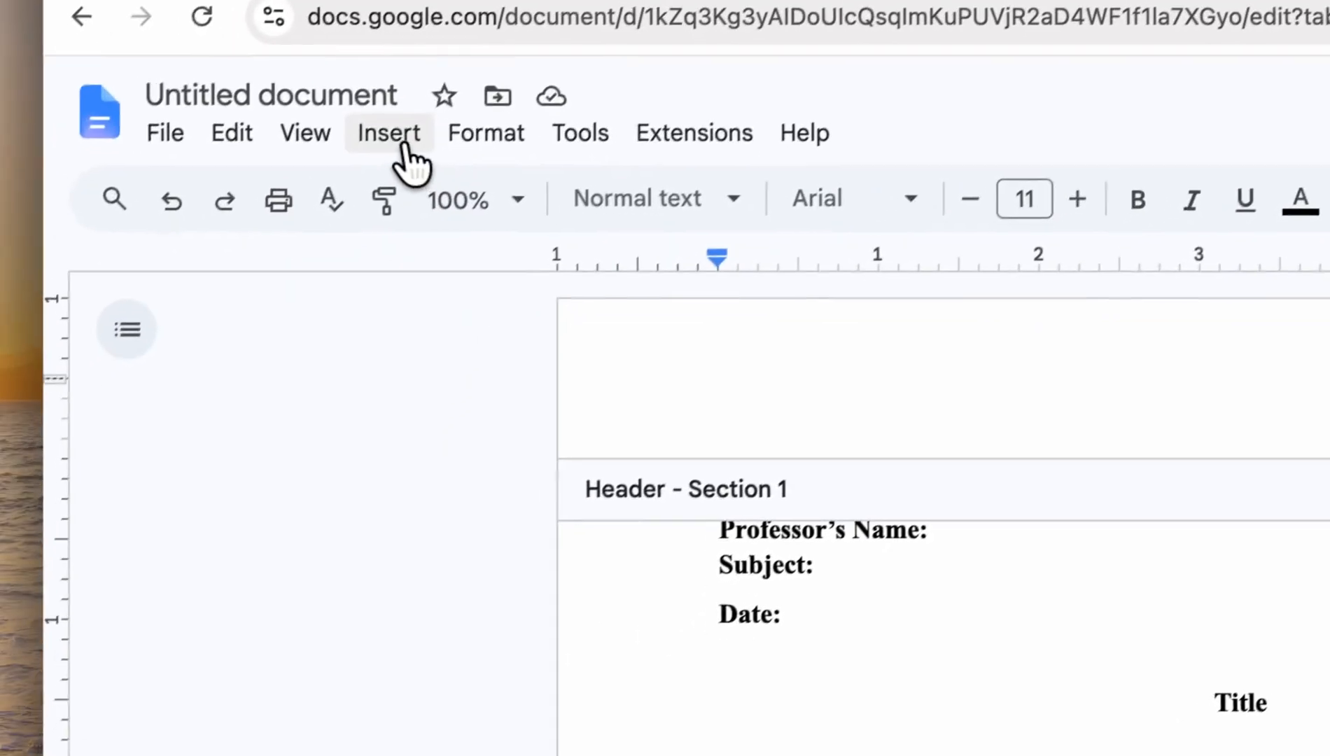
{"action": "left_click", "coordinate": [392, 155]}
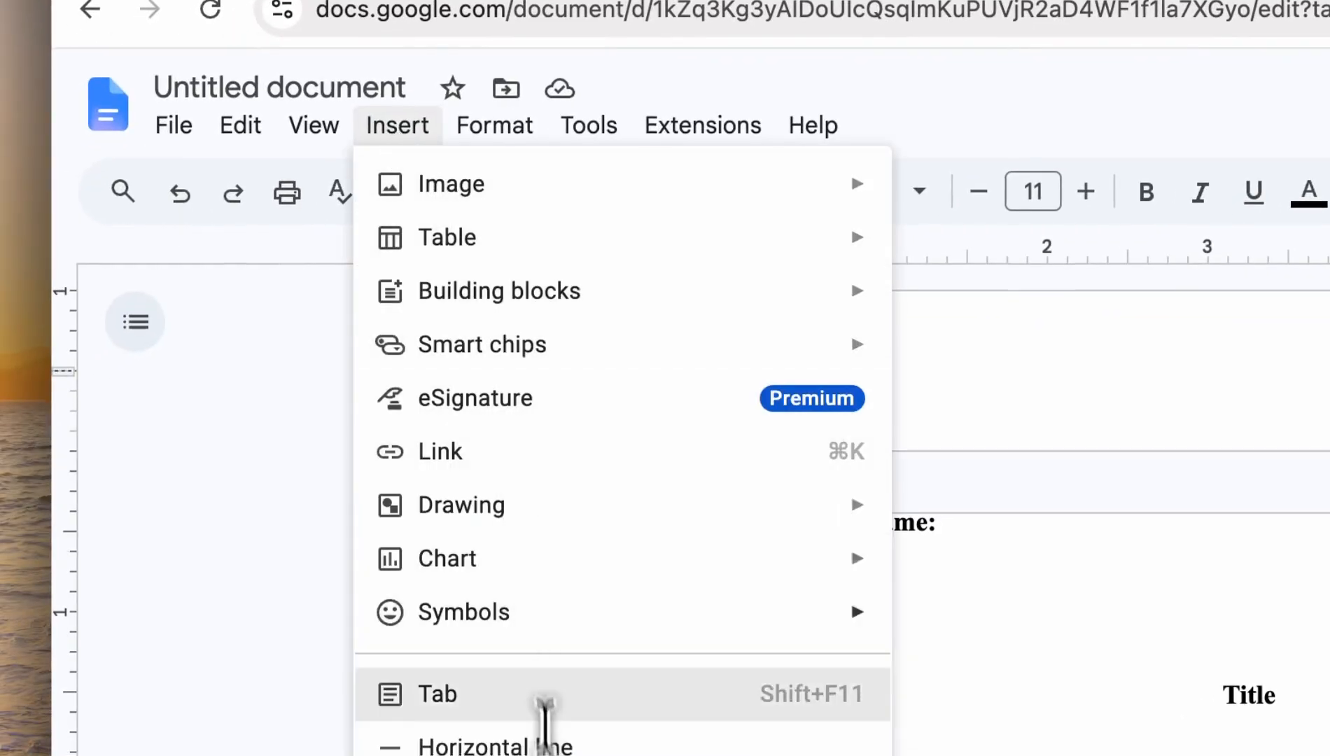
{"action": "mouse_move", "coordinate": [548, 518]}
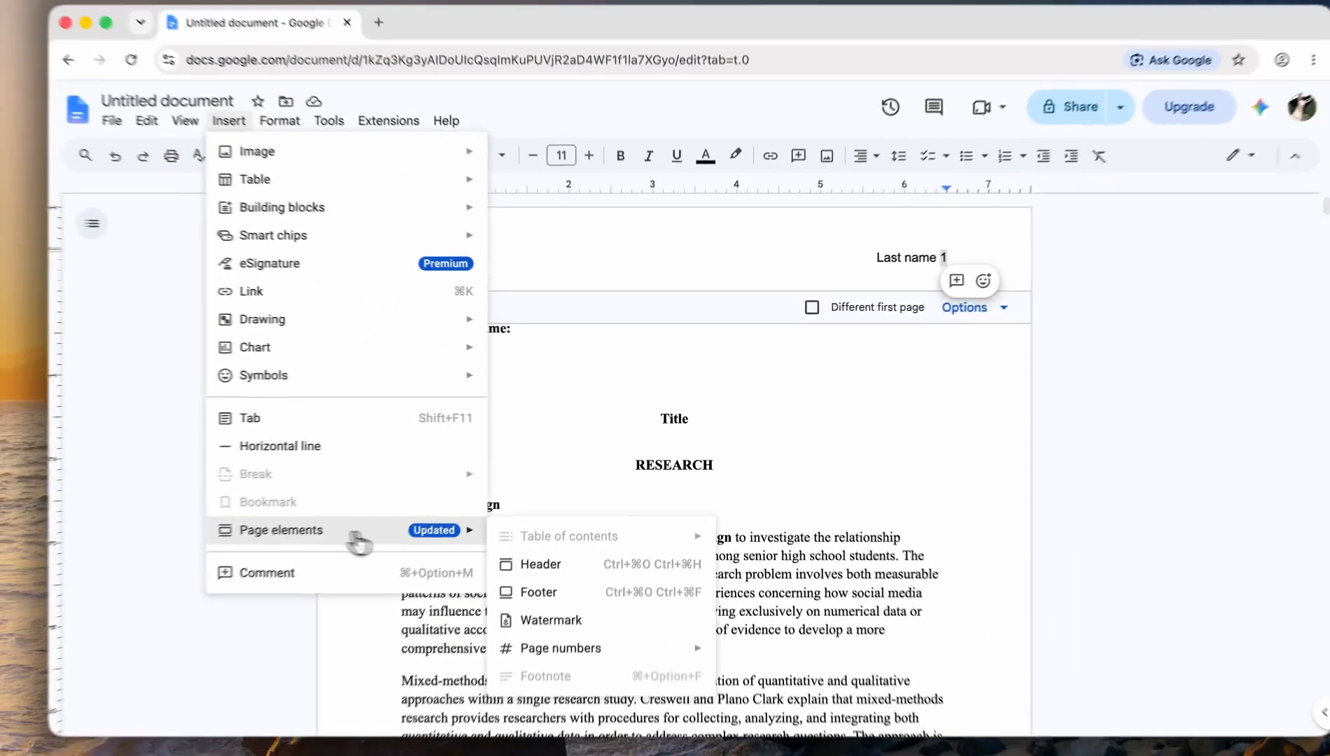
{"action": "mouse_move", "coordinate": [535, 649]}
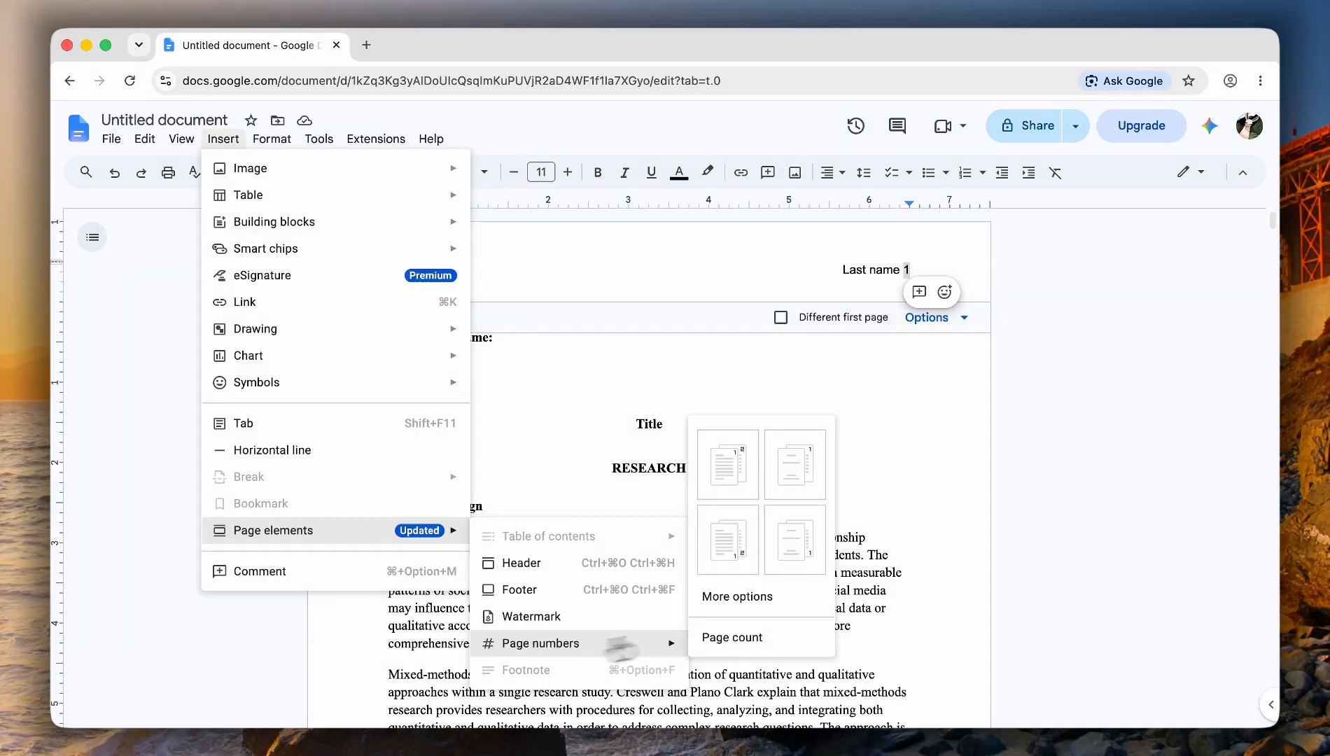
{"action": "left_click", "coordinate": [728, 466]}
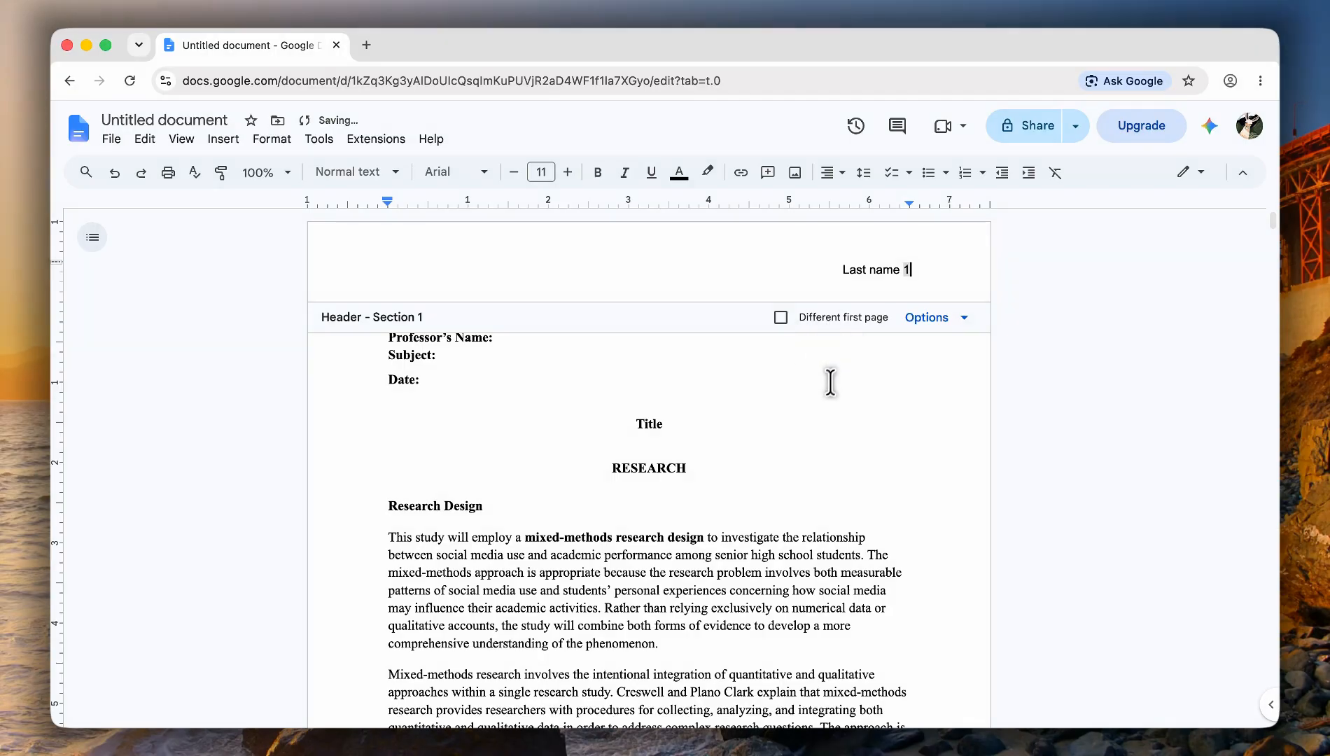
{"action": "left_click", "coordinate": [818, 357]}
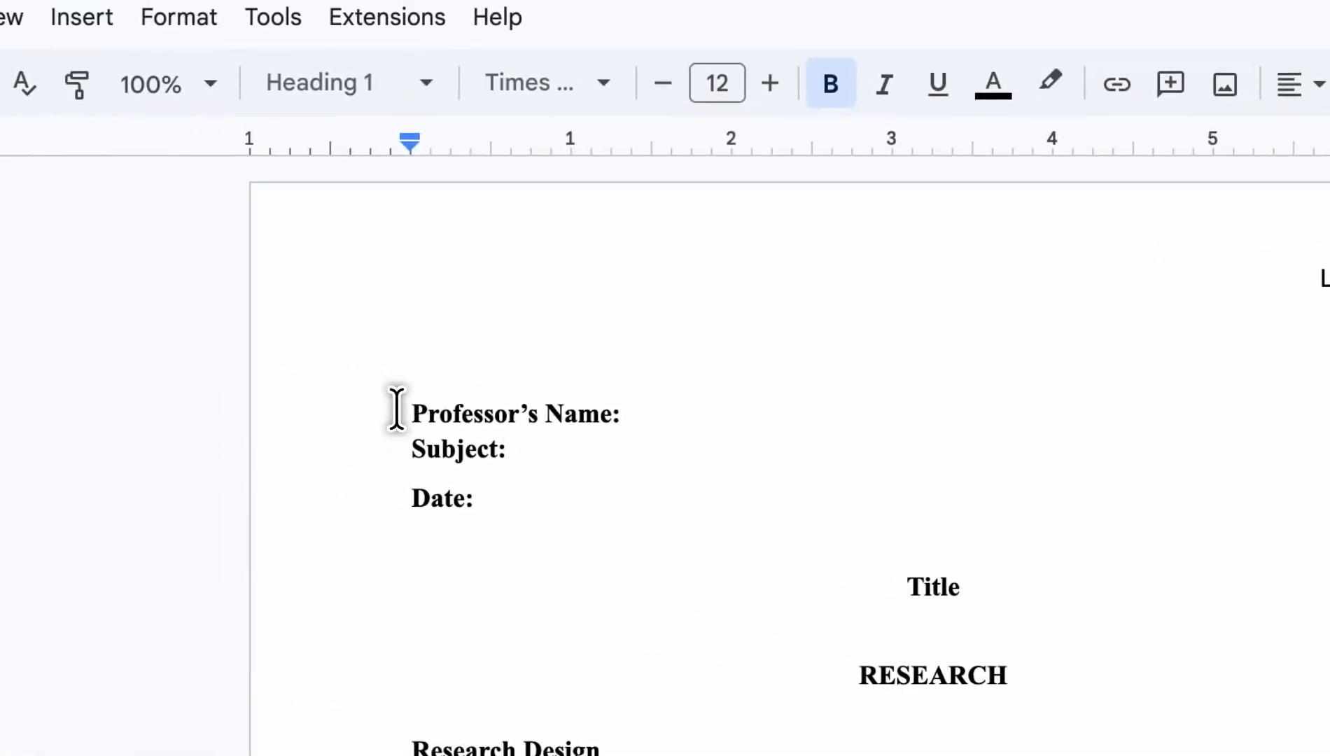
Left-align the Professor's Name, Subject and Date lines
{"action": "left_click_drag", "start_coordinate": [396, 409], "coordinate": [508, 504]}
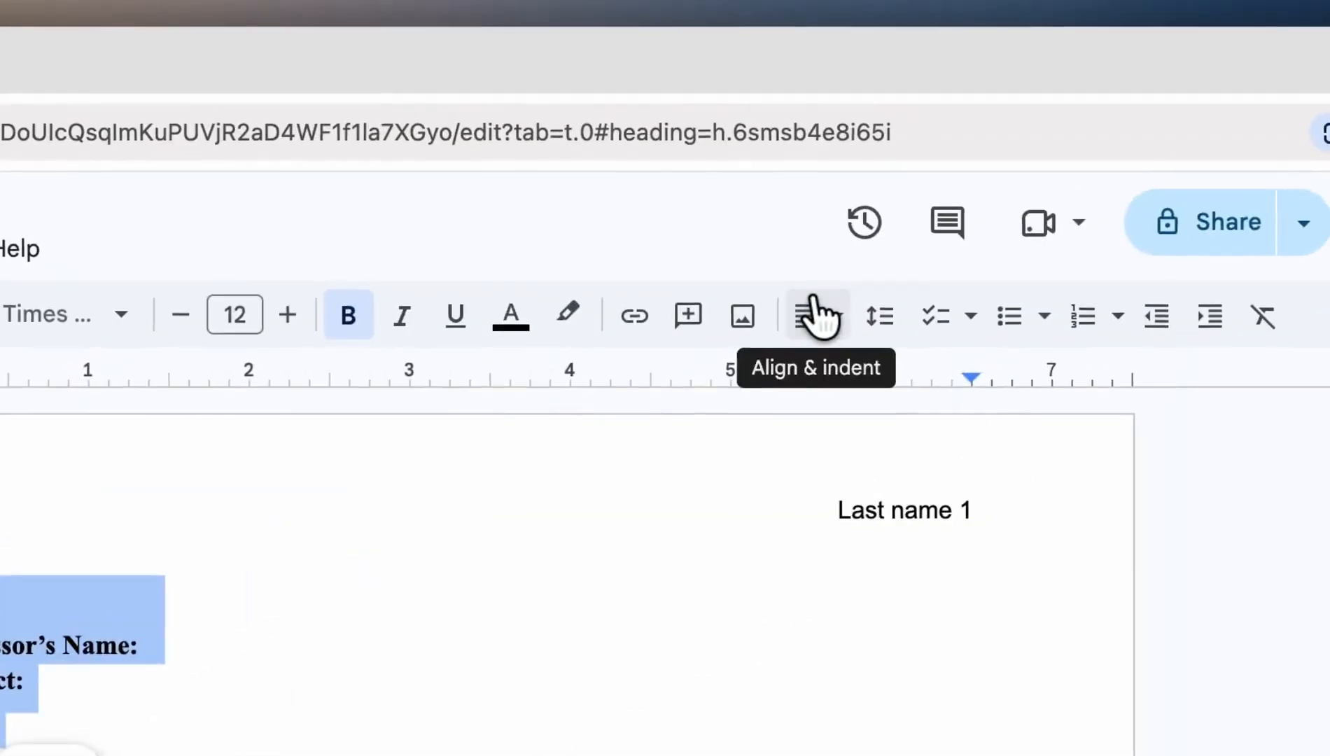
{"action": "left_click", "coordinate": [815, 315]}
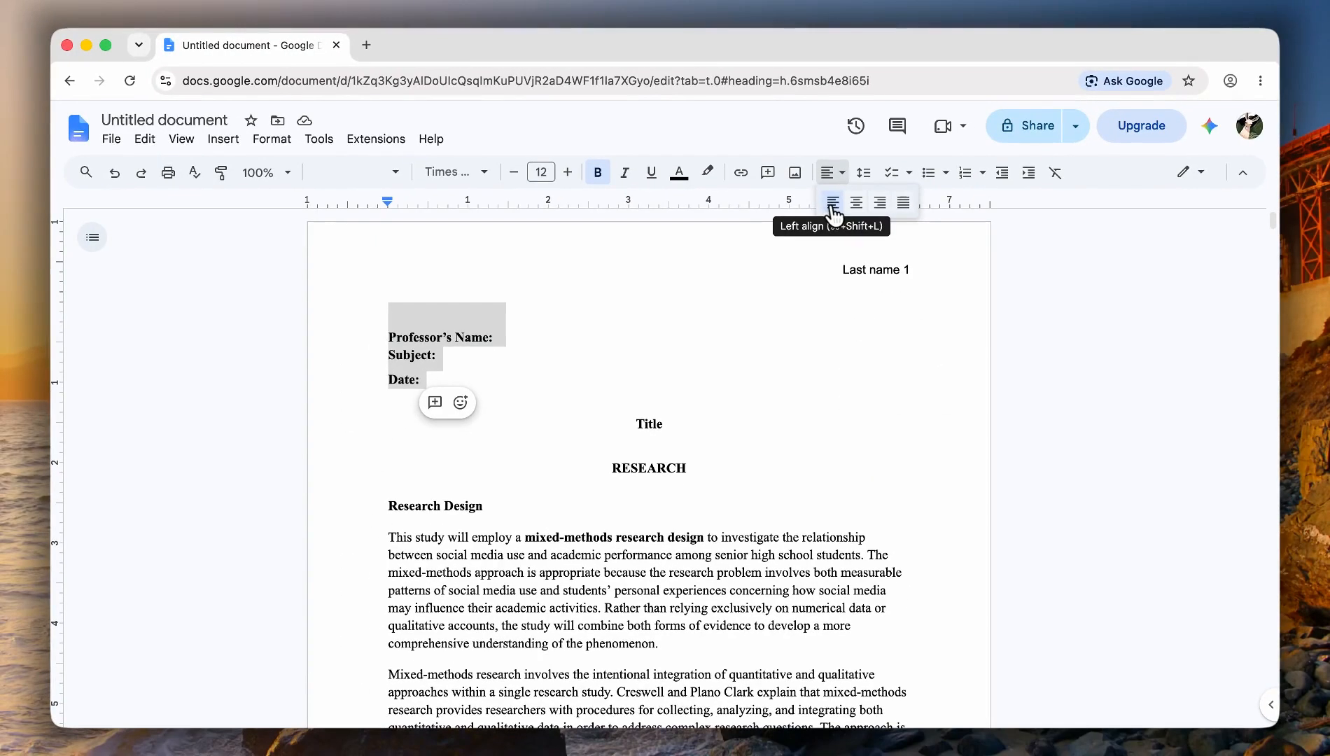
{"action": "left_click", "coordinate": [833, 203]}
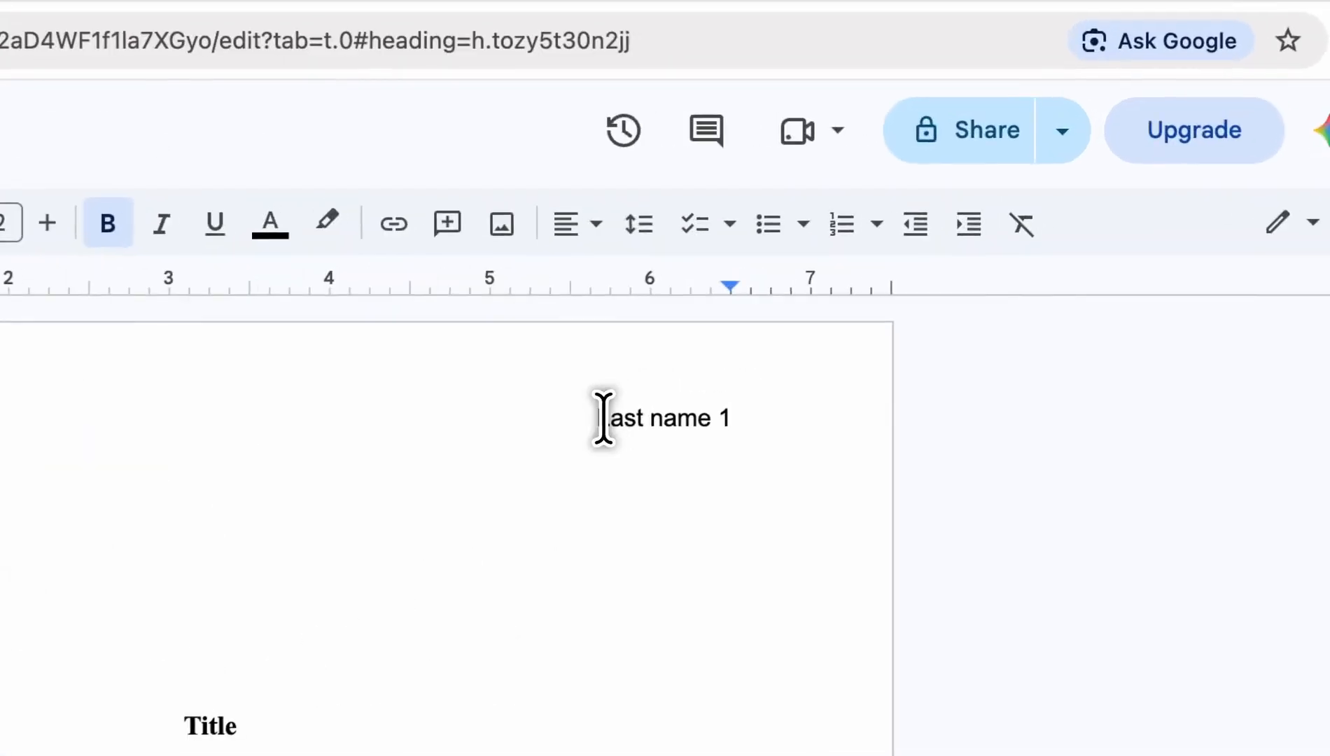
Right-align the last name and page number in the header
{"action": "double_click", "coordinate": [839, 268]}
{"action": "left_click_drag", "start_coordinate": [837, 268], "coordinate": [911, 266]}
{"action": "left_click_drag", "start_coordinate": [733, 410], "coordinate": [736, 413]}
{"action": "left_click", "coordinate": [594, 221]}
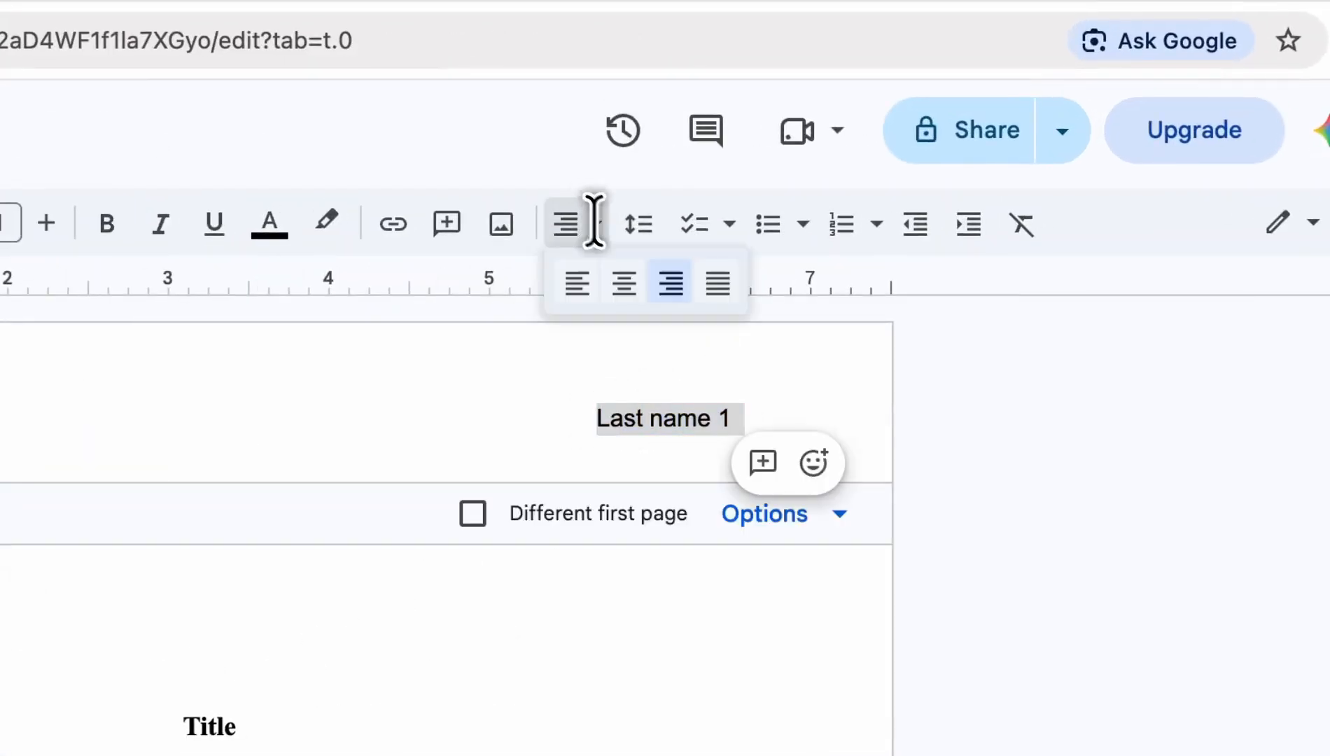
{"action": "left_click", "coordinate": [670, 283]}
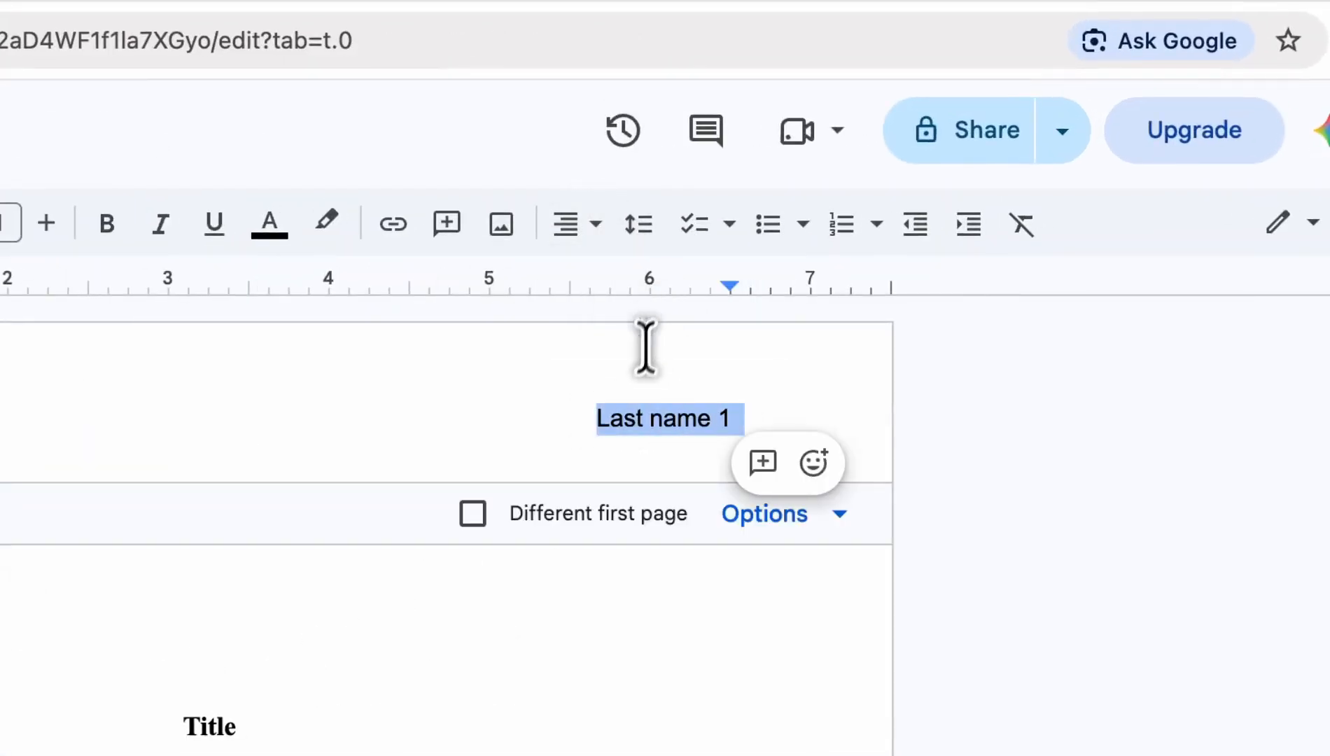
Center the Title and RESEARCH headings
{"action": "left_click", "coordinate": [633, 591]}
{"action": "left_click_drag", "start_coordinate": [596, 644], "coordinate": [469, 525]}
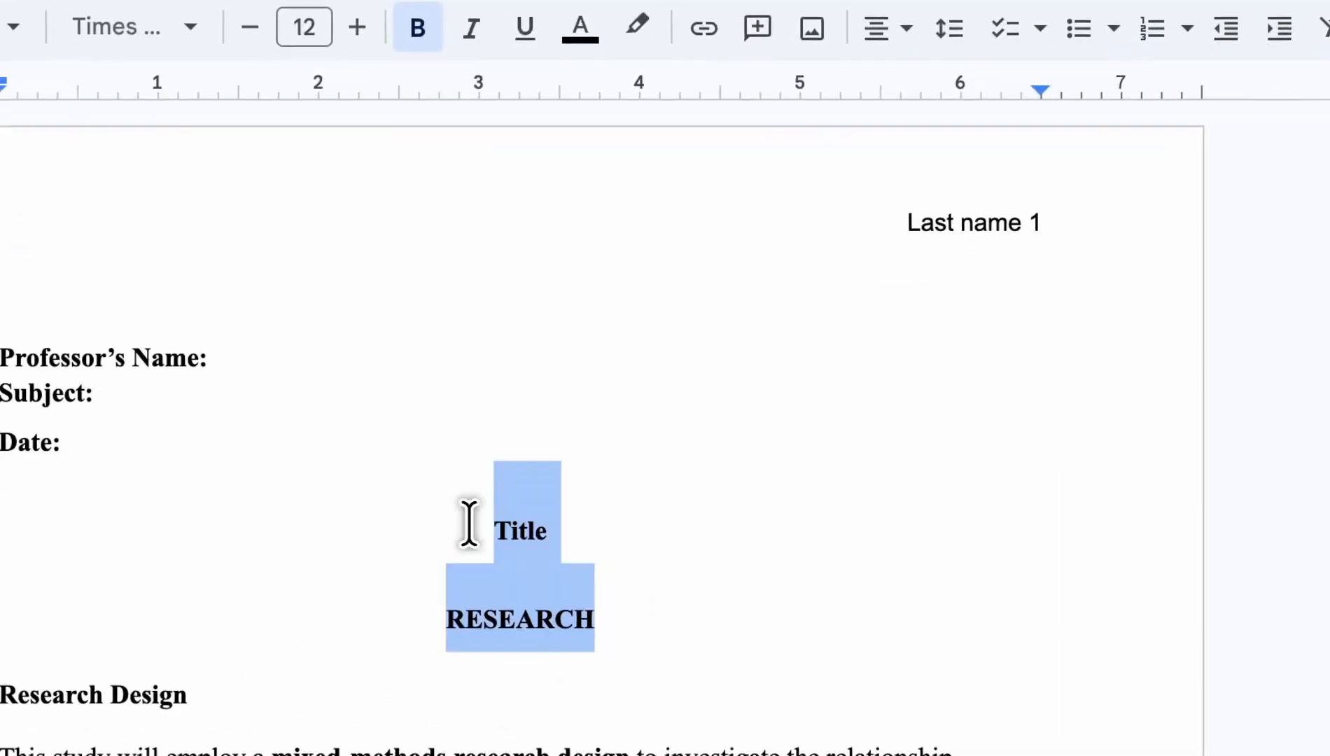
{"action": "left_click", "coordinate": [565, 225]}
{"action": "left_click", "coordinate": [611, 289]}
Set the line spacing of the entire document body to Double
{"action": "left_click", "coordinate": [816, 135]}
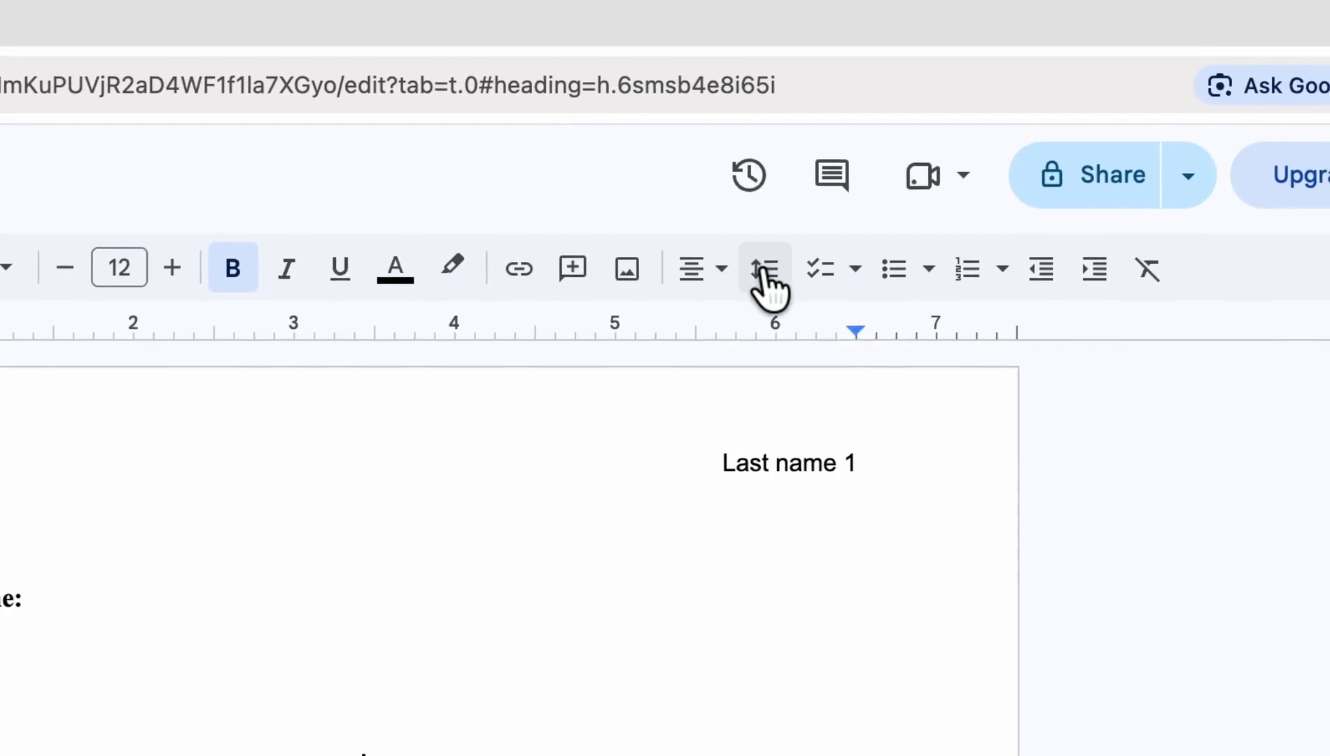
{"action": "left_click", "coordinate": [770, 287]}
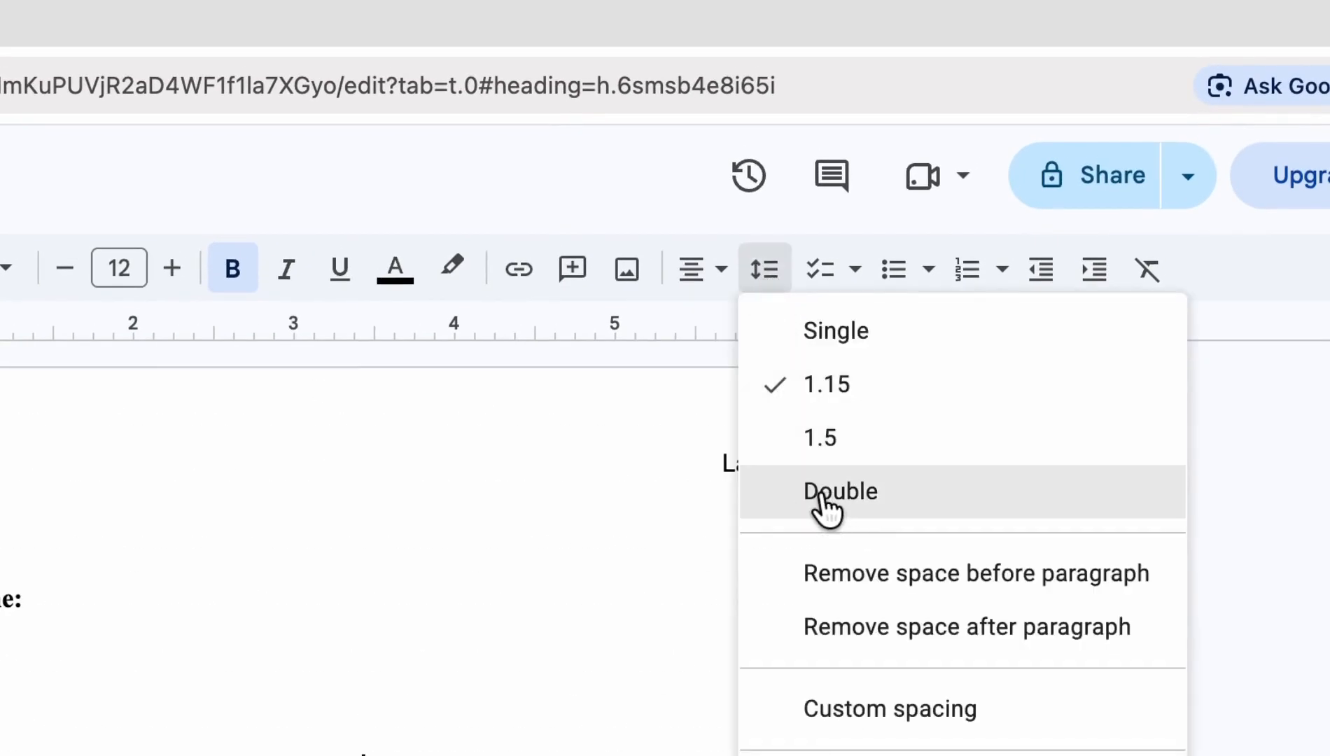
{"action": "scroll", "coordinate": [613, 616], "scroll_direction": "down", "scroll_amount": 3}
{"action": "key", "text": "ctrl+a"}
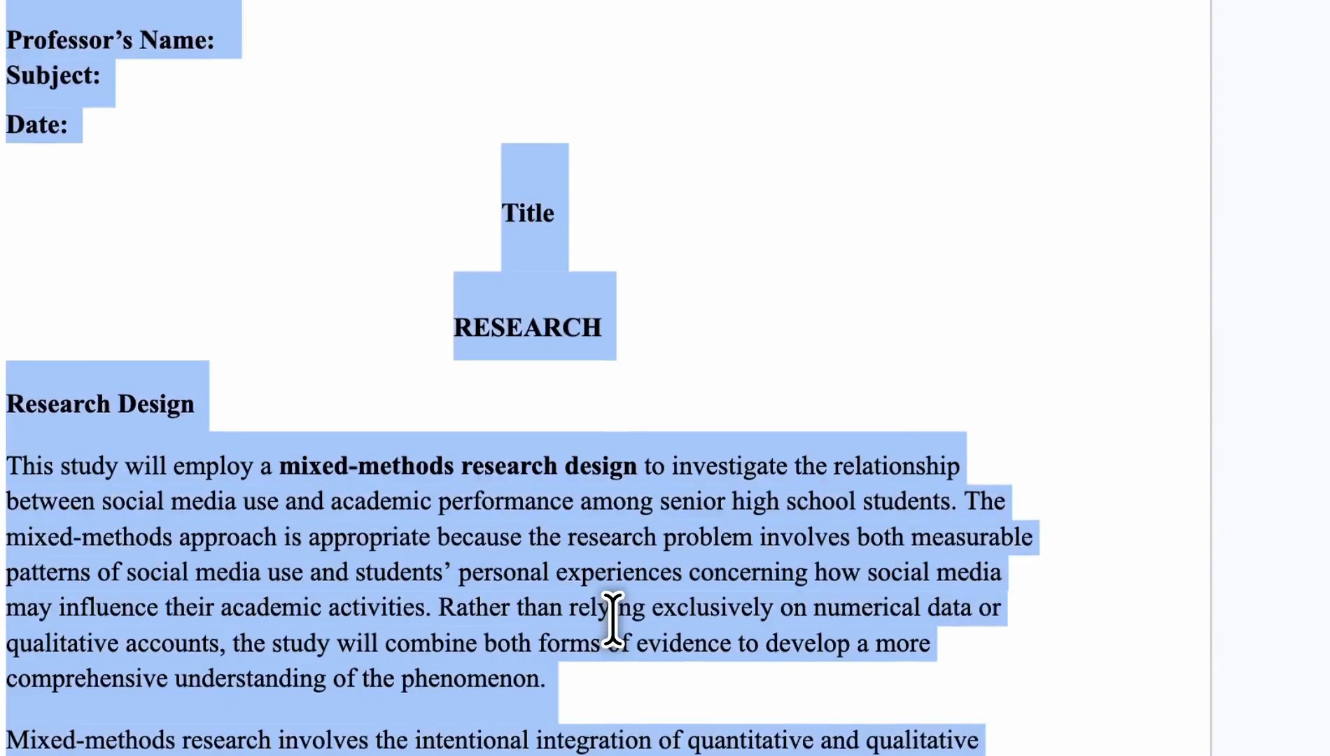
{"action": "left_click", "coordinate": [706, 138]}
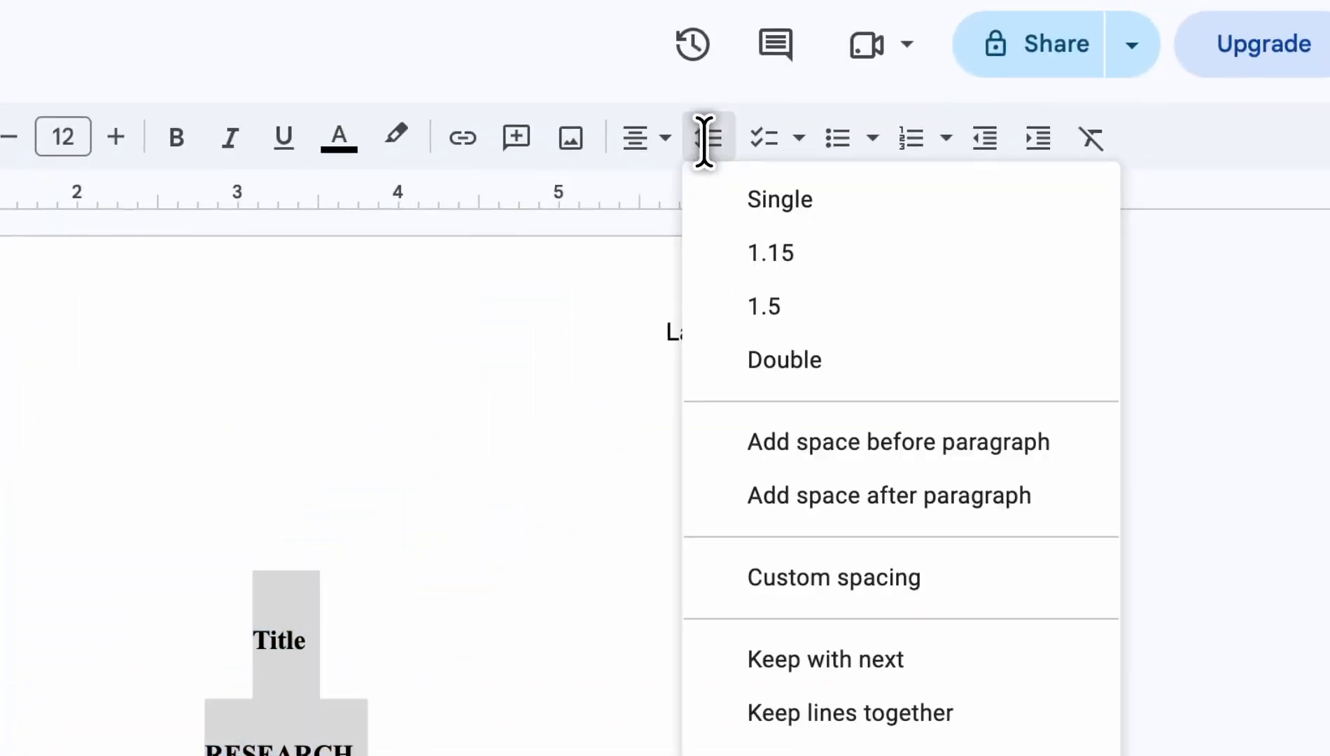
{"action": "left_click", "coordinate": [805, 378]}
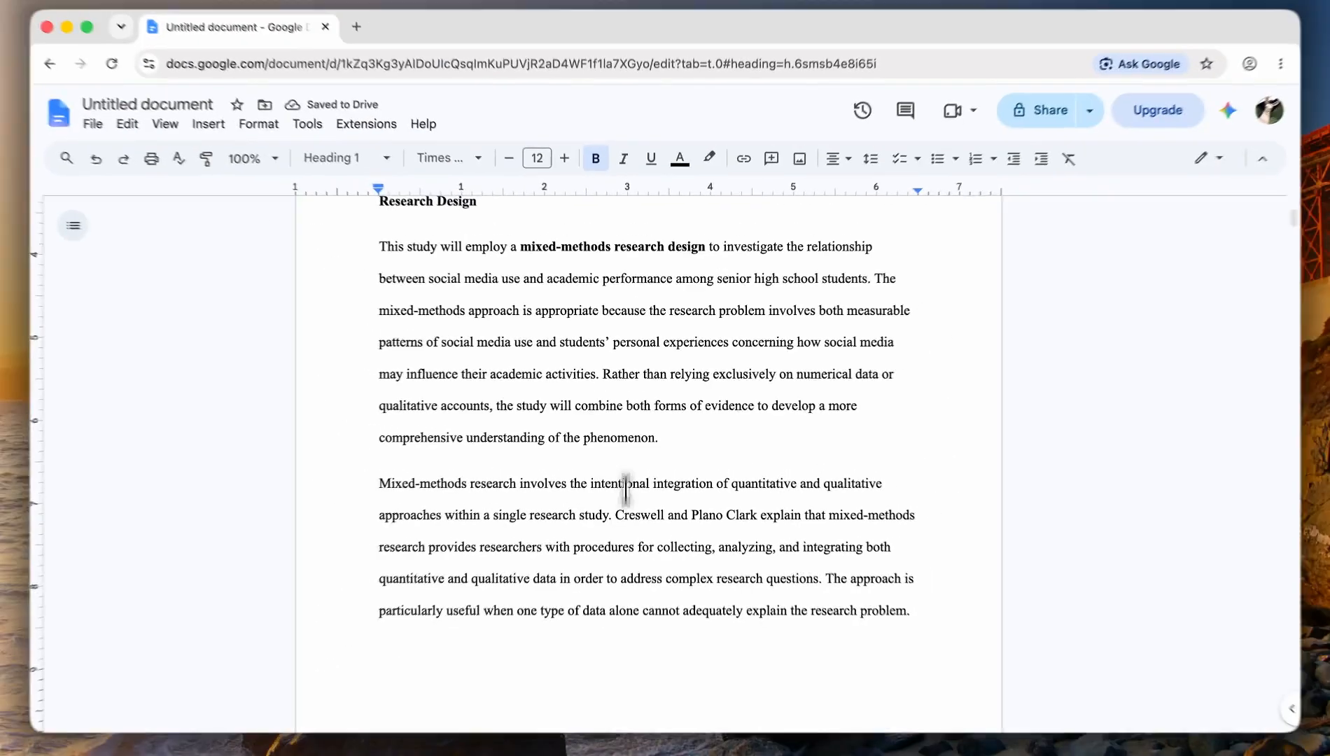
{"action": "scroll", "coordinate": [559, 415], "scroll_direction": "up", "scroll_amount": 5}
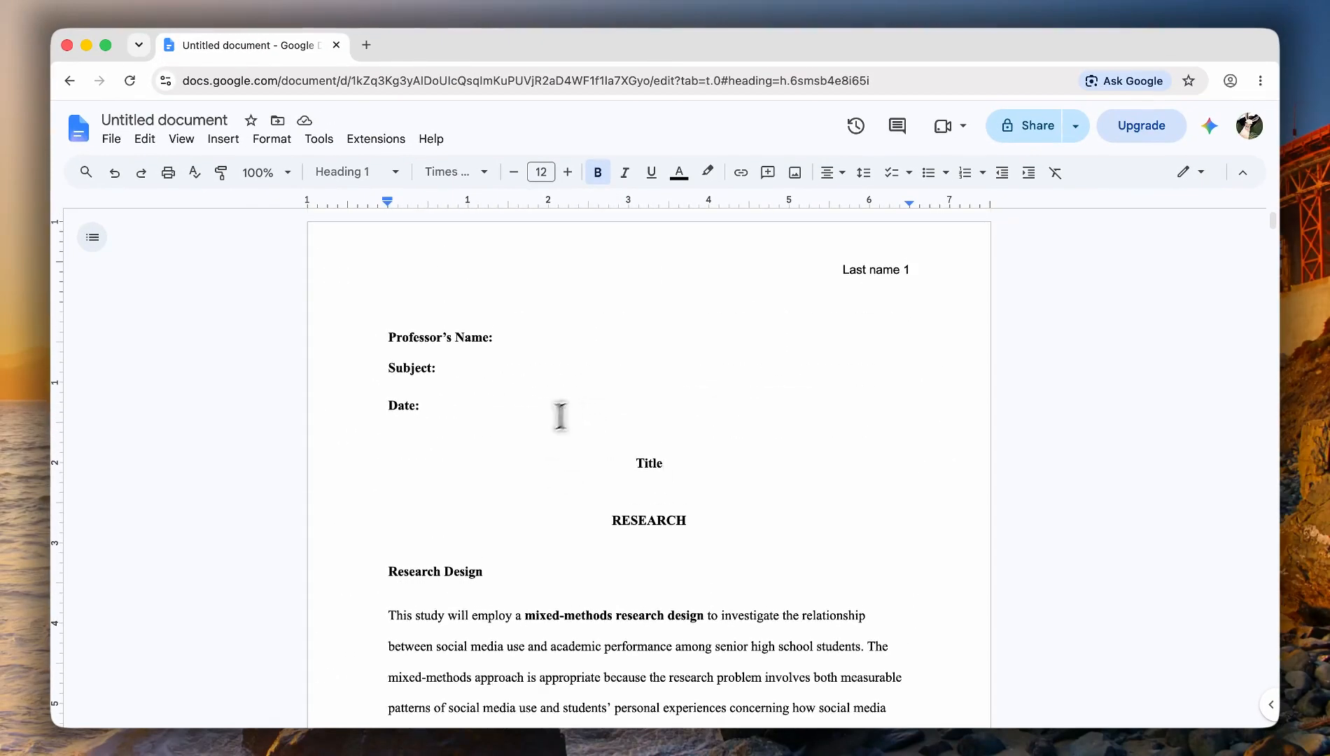
Insert a page break after the first-page paragraph ending "cannot adequately explain the research problem."
{"action": "double_click", "coordinate": [649, 462]}
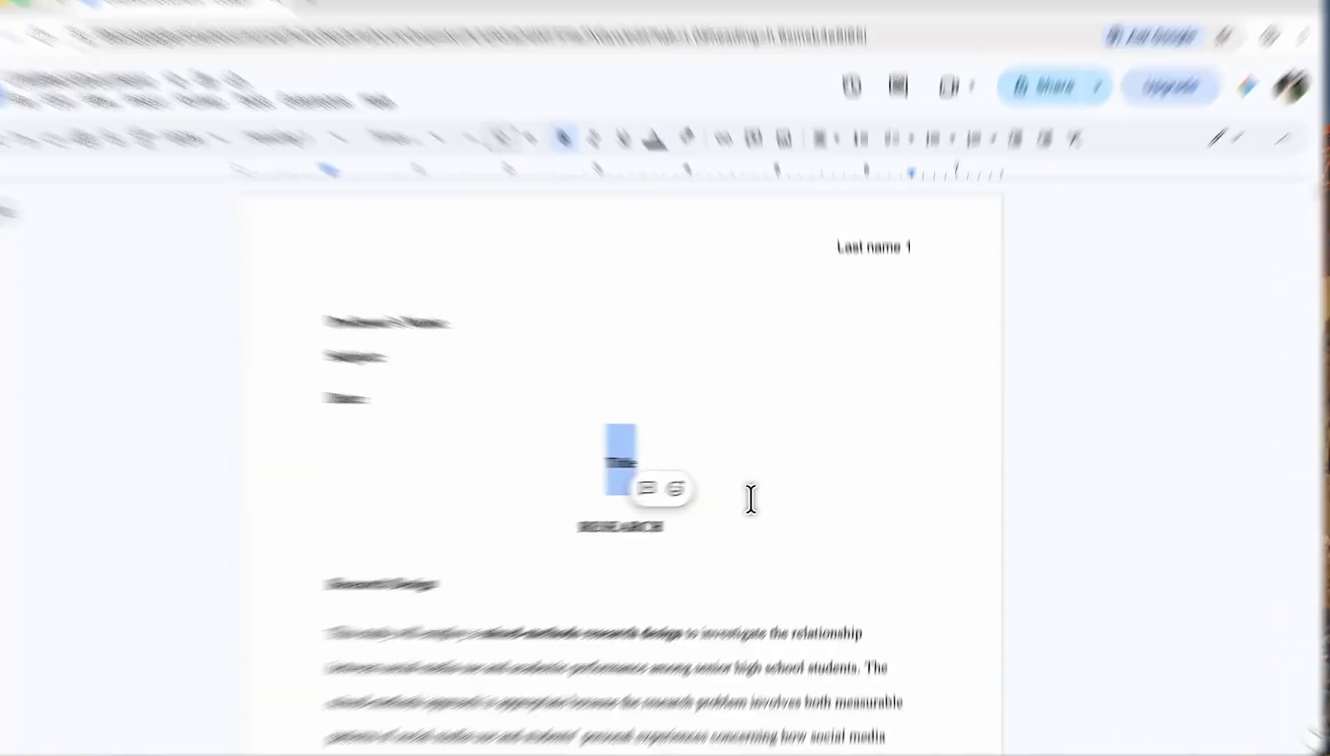
{"action": "left_click", "coordinate": [826, 646]}
{"action": "scroll", "coordinate": [825, 646], "scroll_direction": "down", "scroll_amount": 5}
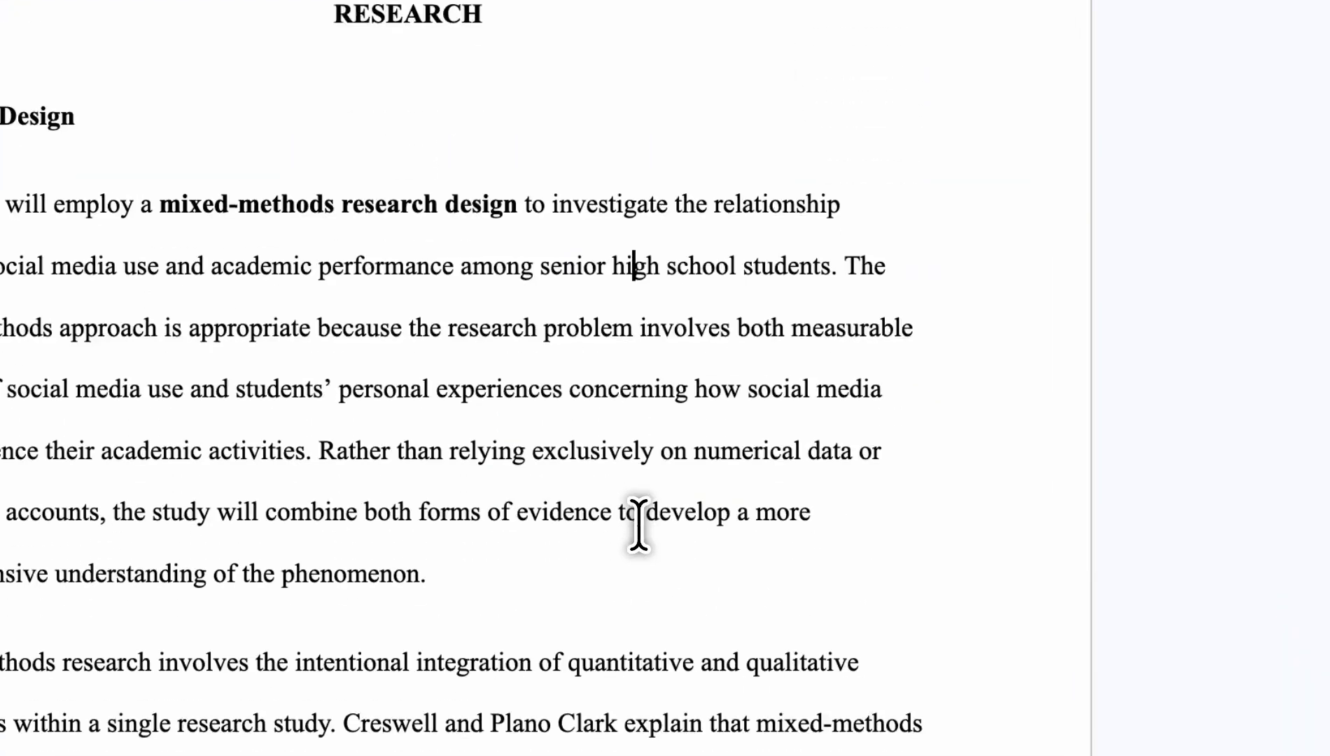
{"action": "left_click", "coordinate": [920, 455]}
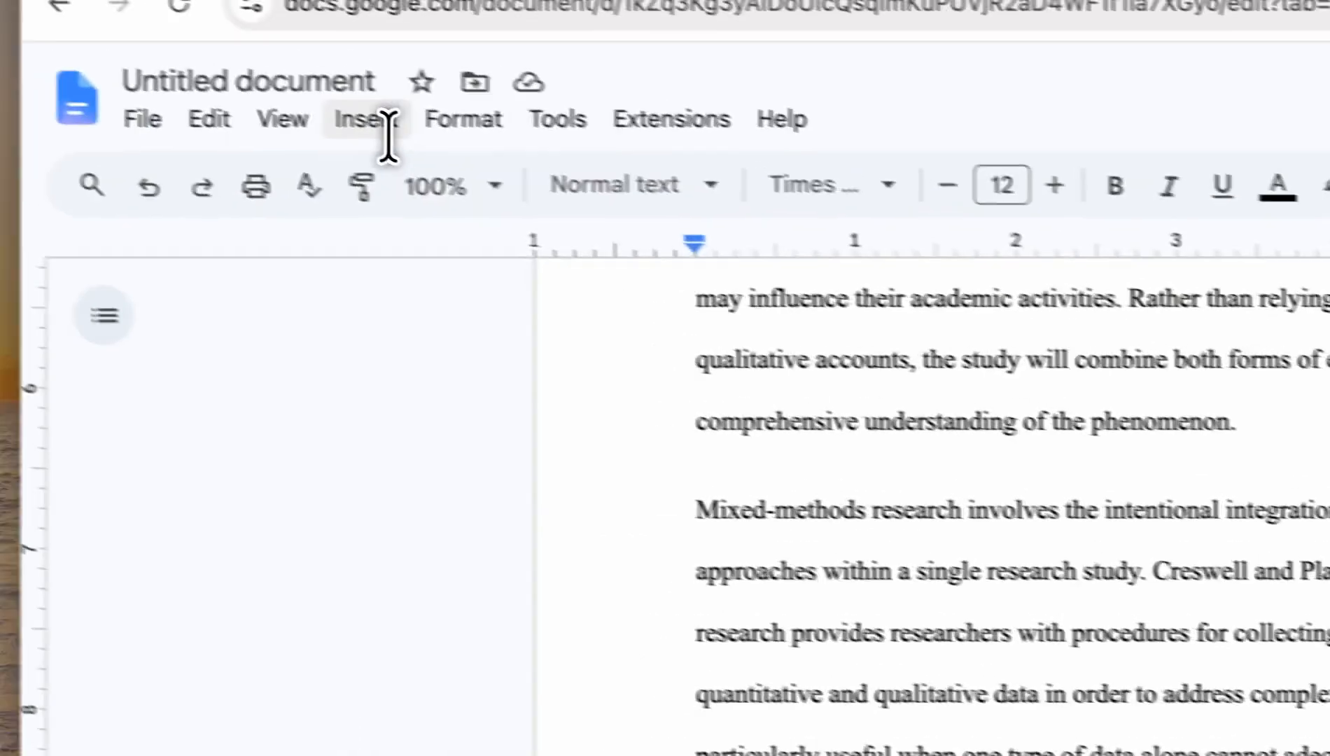
{"action": "left_click", "coordinate": [374, 121]}
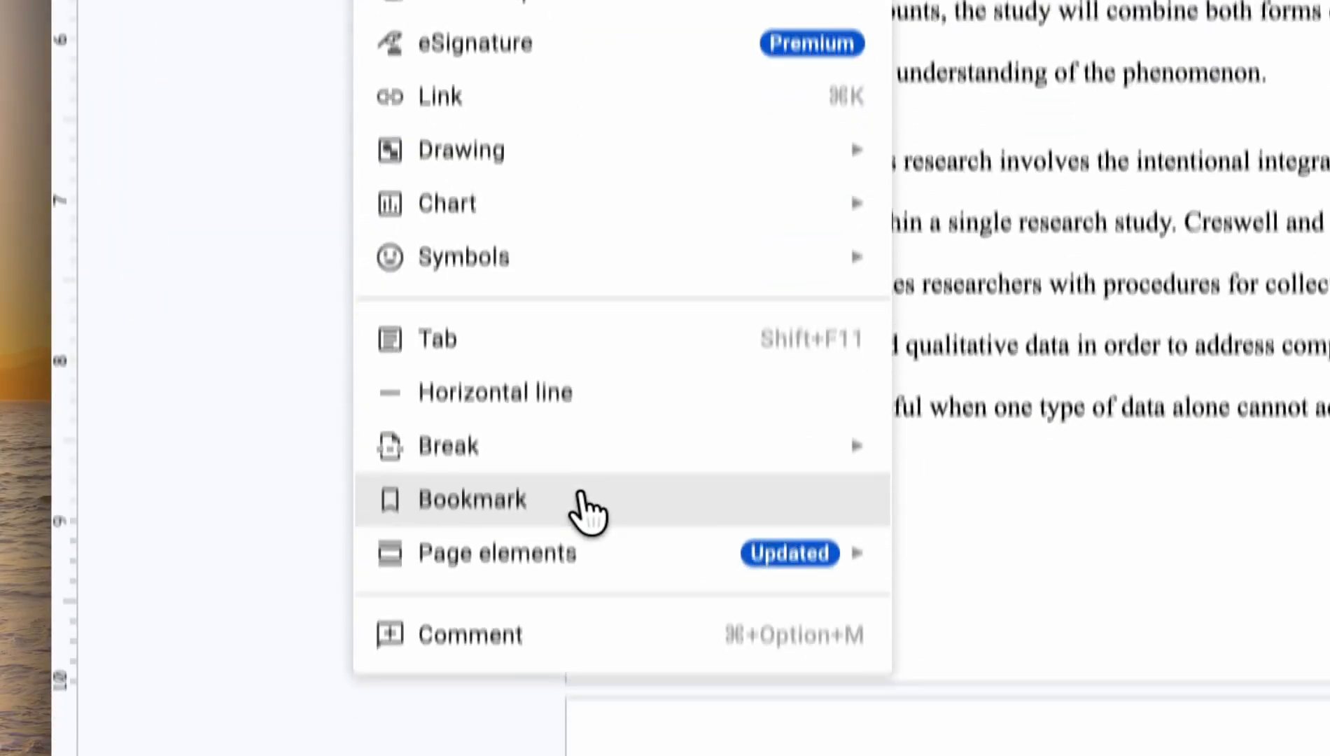
{"action": "mouse_move", "coordinate": [578, 557]}
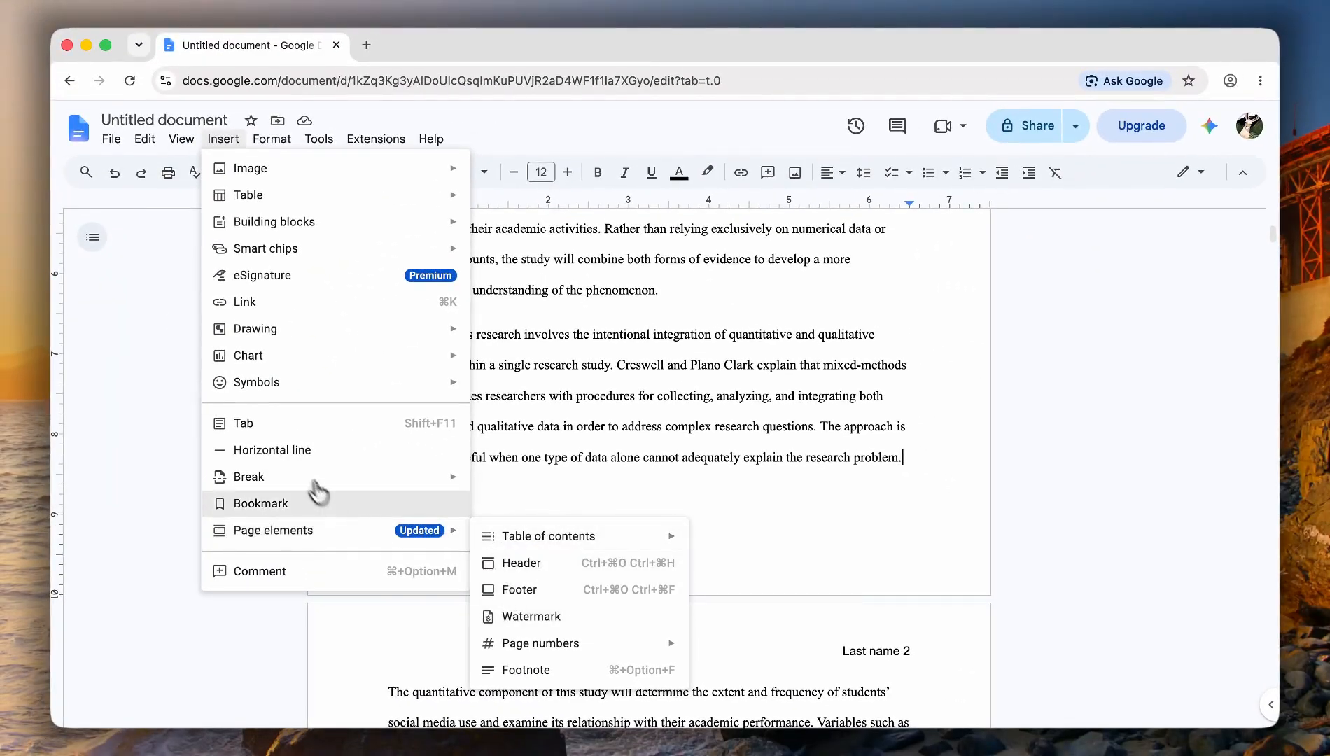
{"action": "mouse_move", "coordinate": [336, 482]}
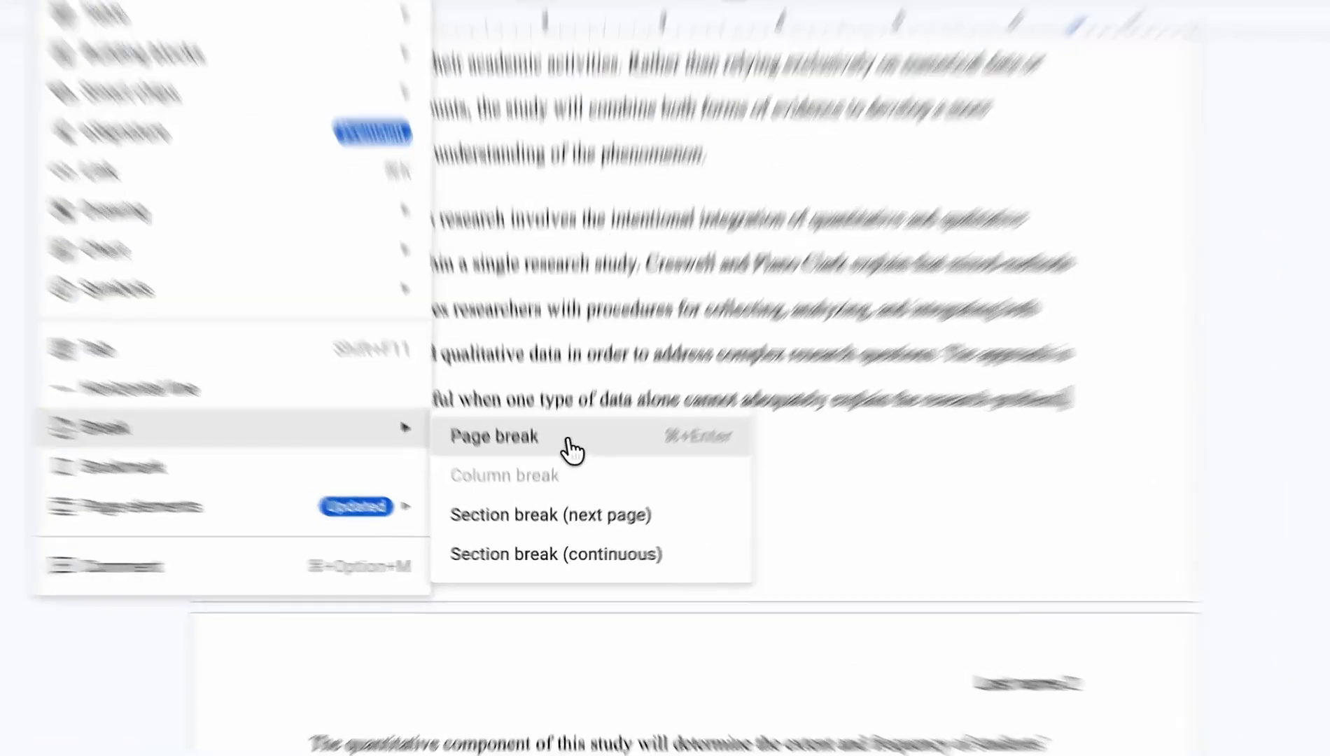
{"action": "left_click", "coordinate": [522, 484]}
{"action": "scroll", "coordinate": [679, 476], "scroll_direction": "down", "scroll_amount": 5}
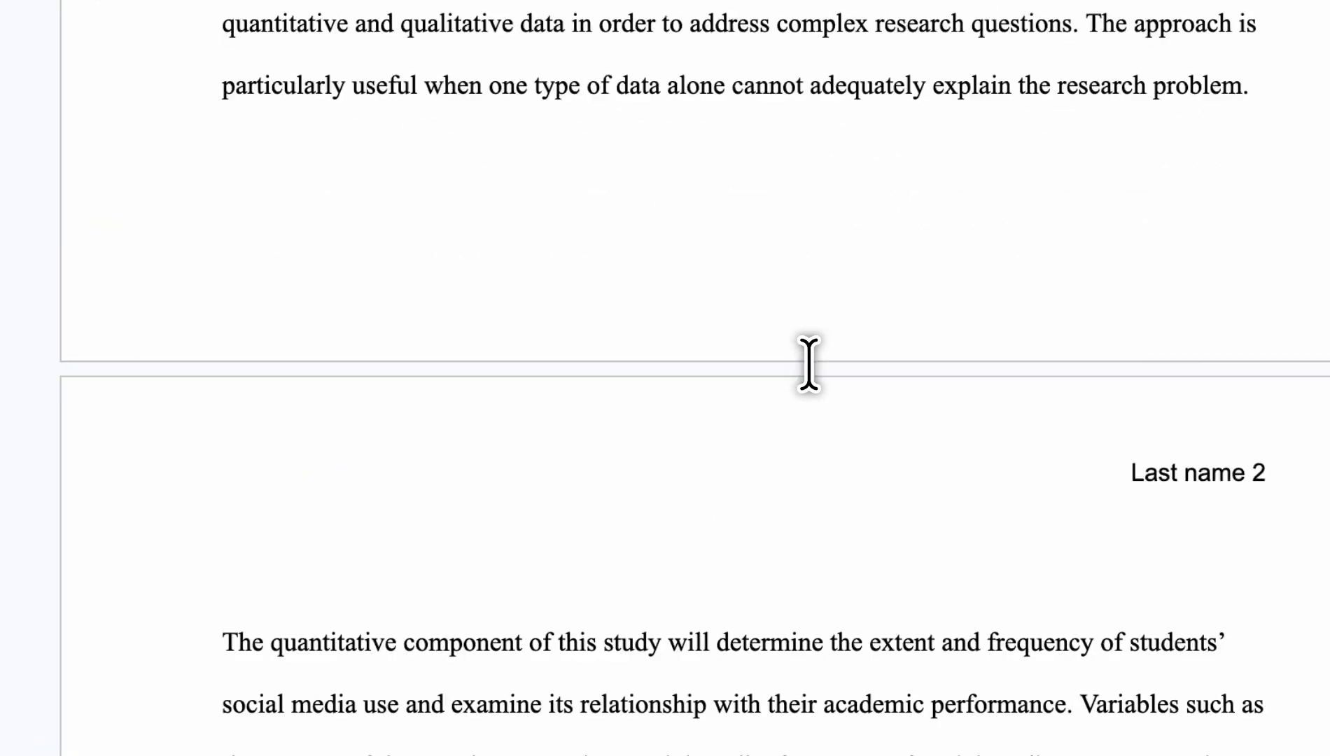
{"action": "scroll", "coordinate": [809, 364], "scroll_direction": "up", "scroll_amount": 10}
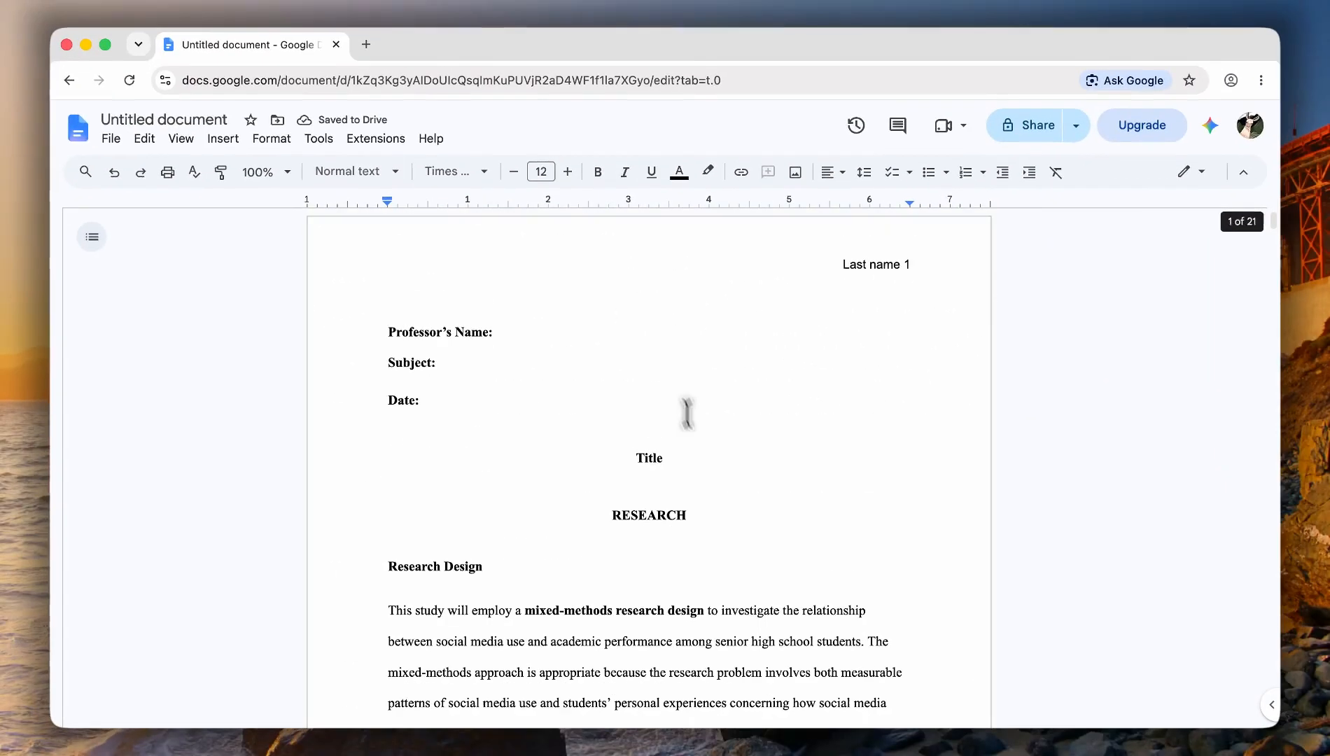
Set the current paragraph's left indent to about 0.12 inch
{"action": "scroll", "coordinate": [663, 439], "scroll_direction": "up", "scroll_amount": 1}
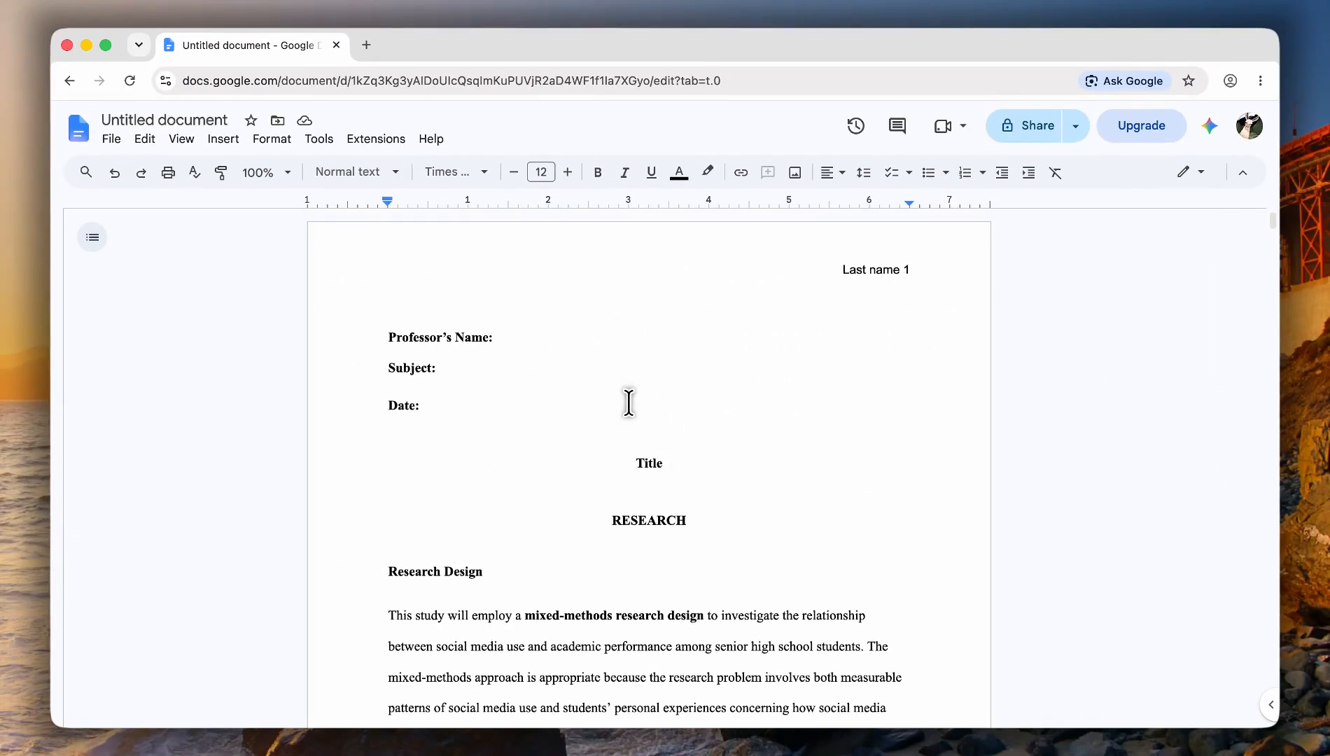
{"action": "scroll", "coordinate": [570, 455], "scroll_direction": "down", "scroll_amount": 1}
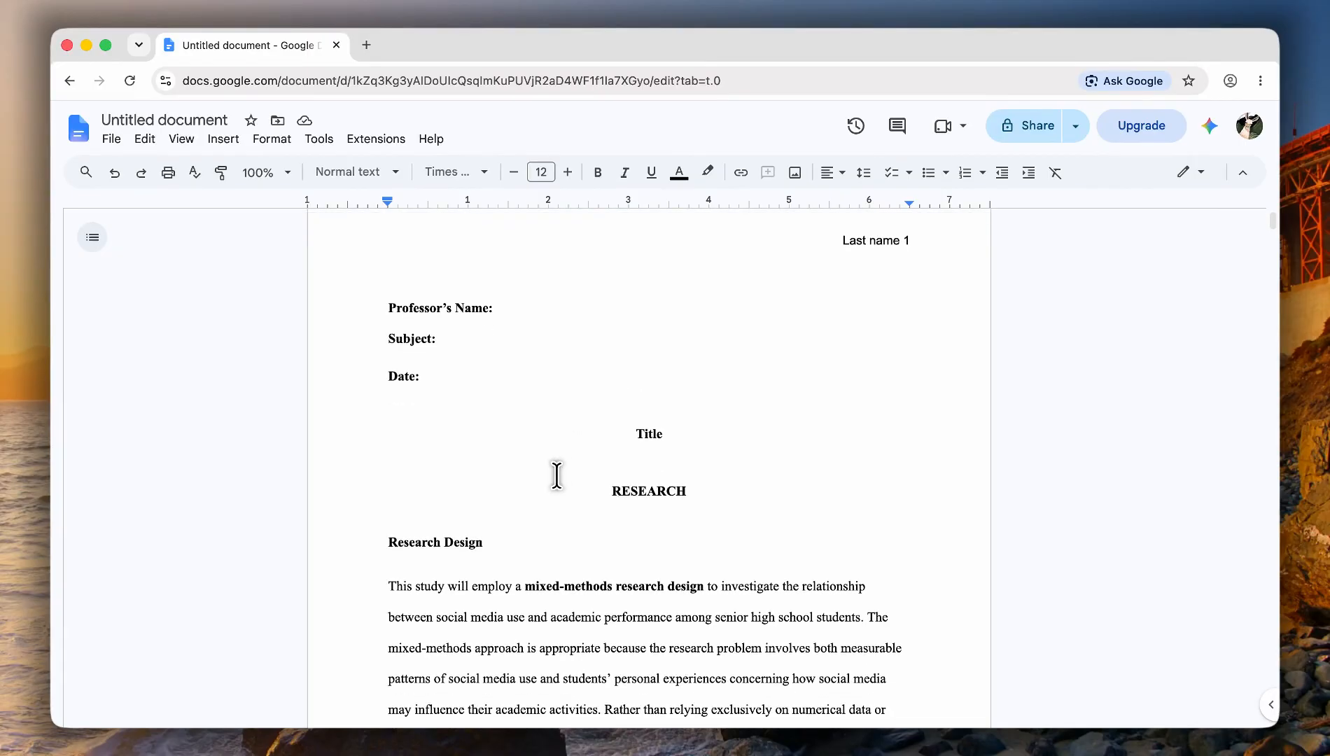
{"action": "scroll", "coordinate": [555, 474], "scroll_direction": "up", "scroll_amount": 1}
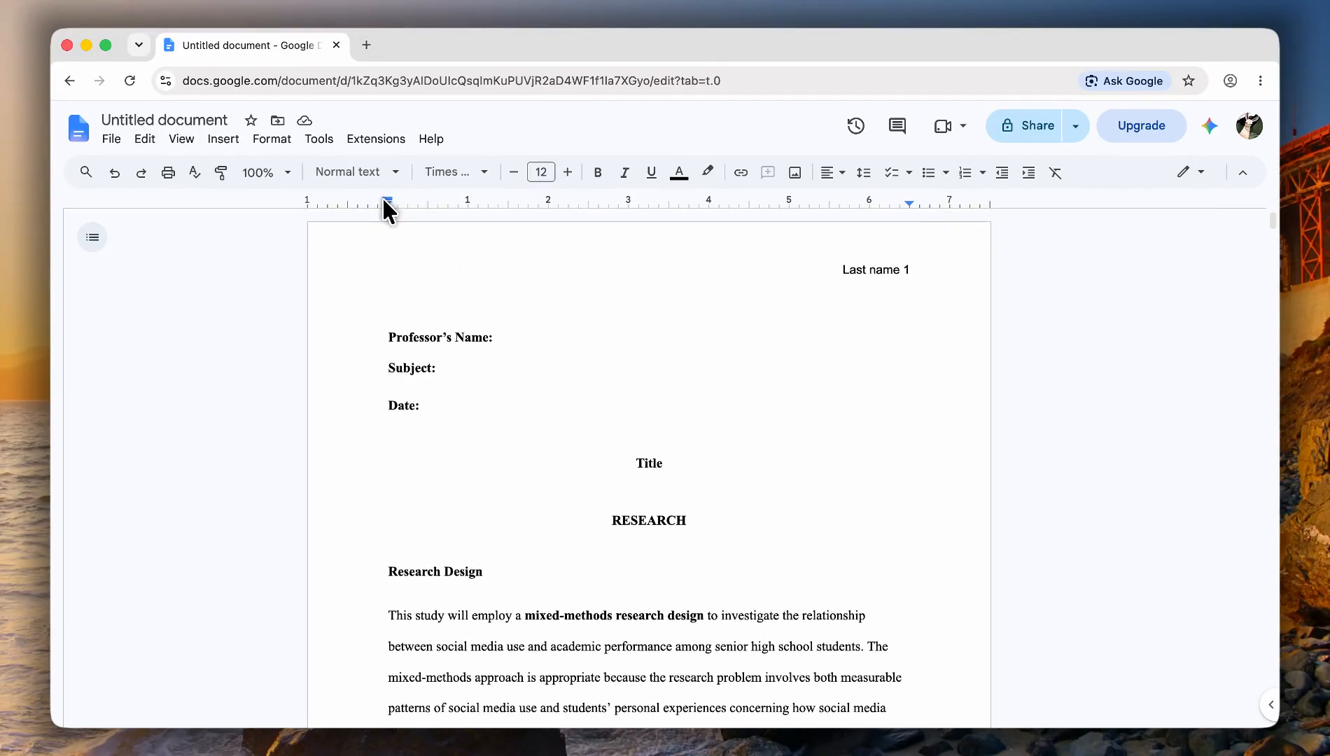
{"action": "left_click_drag", "start_coordinate": [387, 203], "coordinate": [387, 203]}
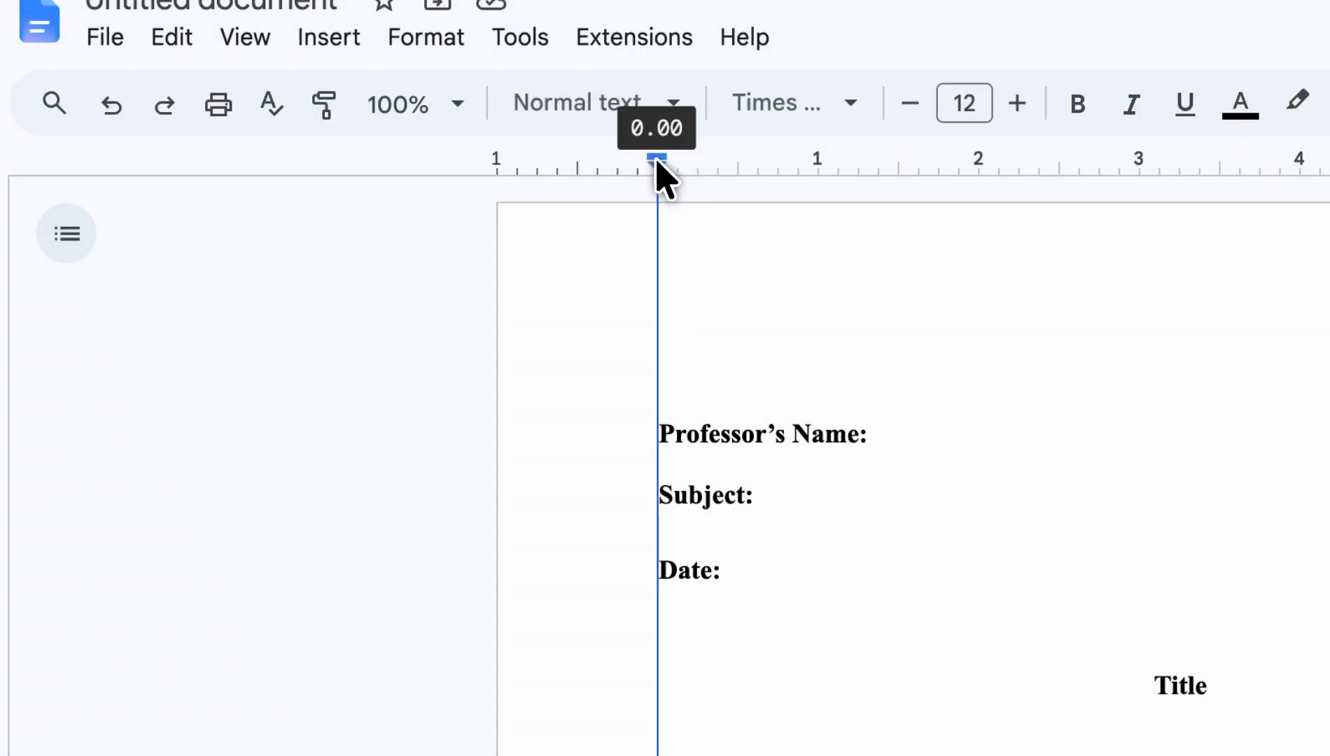
{"action": "left_click_drag", "start_coordinate": [656, 161], "coordinate": [666, 162]}
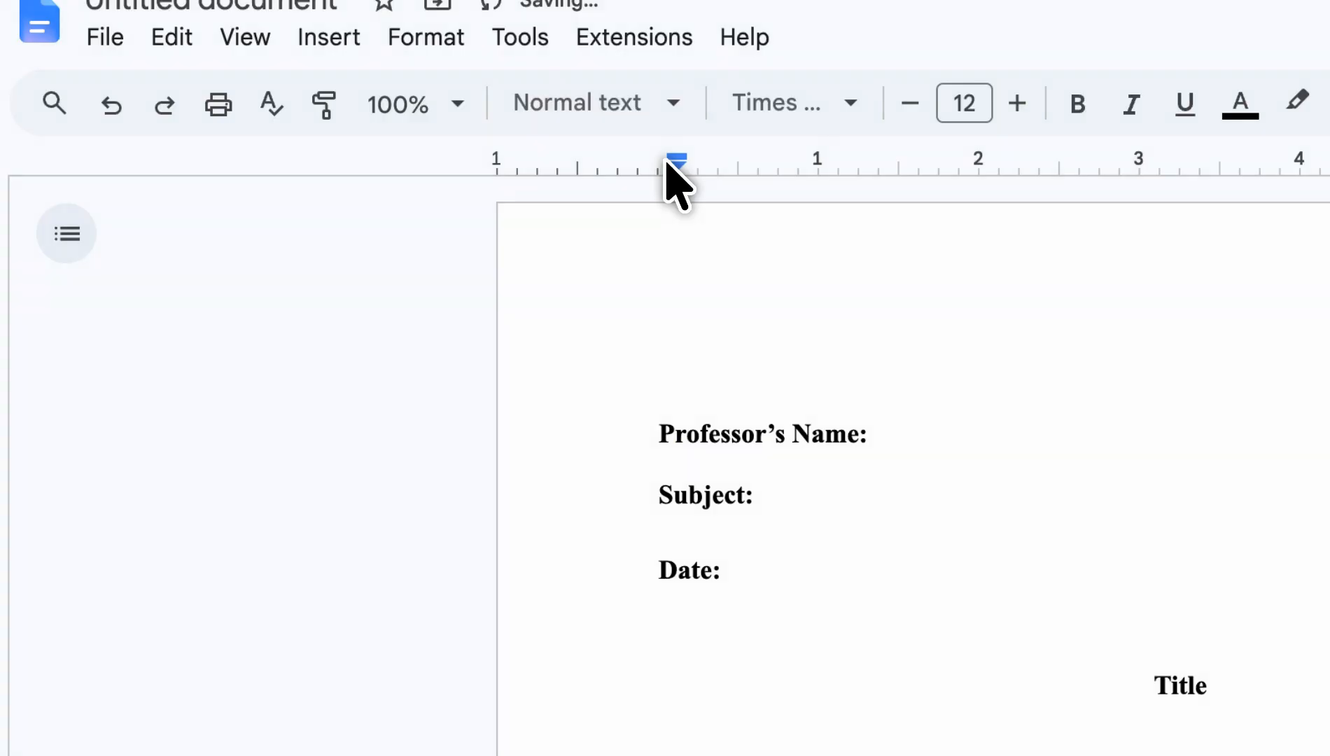
Select the Research Design heading with its opening paragraph and shift their left indent to about 0.06 inch
{"action": "scroll", "coordinate": [385, 464], "scroll_direction": "down", "scroll_amount": 1}
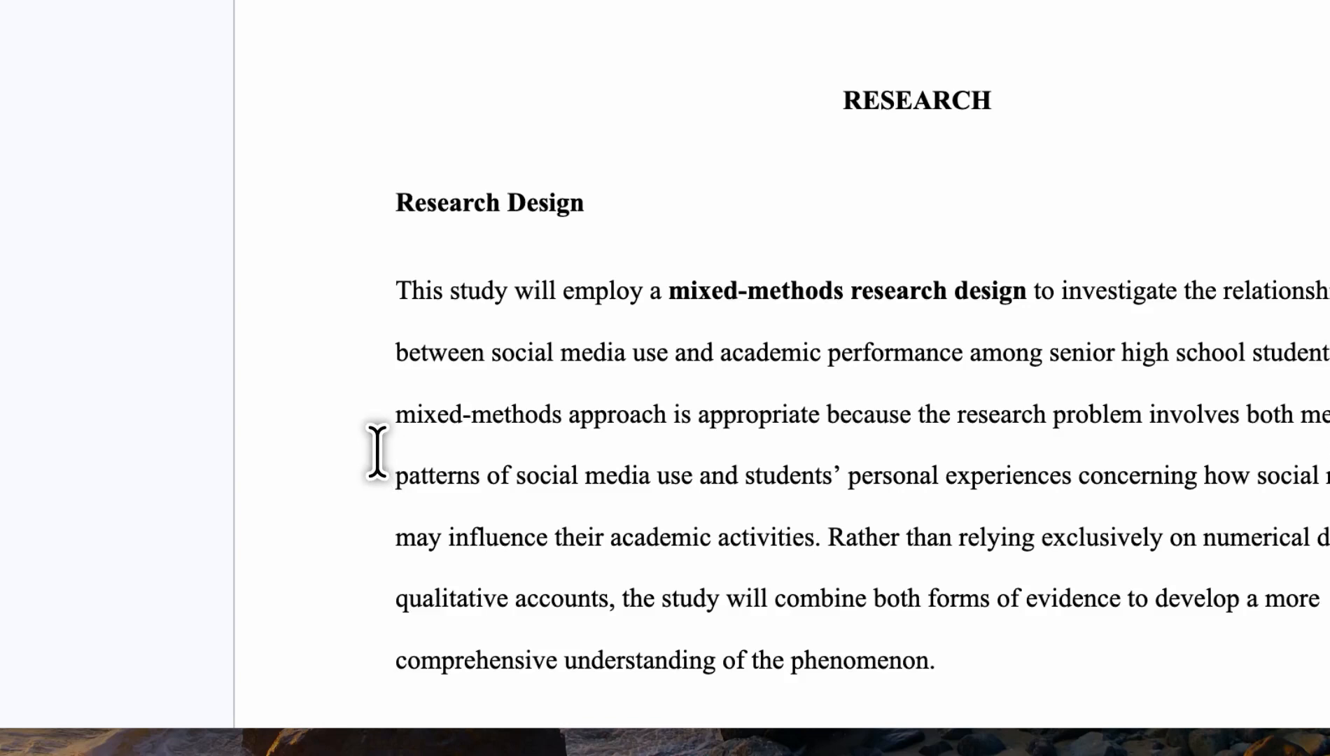
{"action": "scroll", "coordinate": [909, 659], "scroll_direction": "up", "scroll_amount": 1}
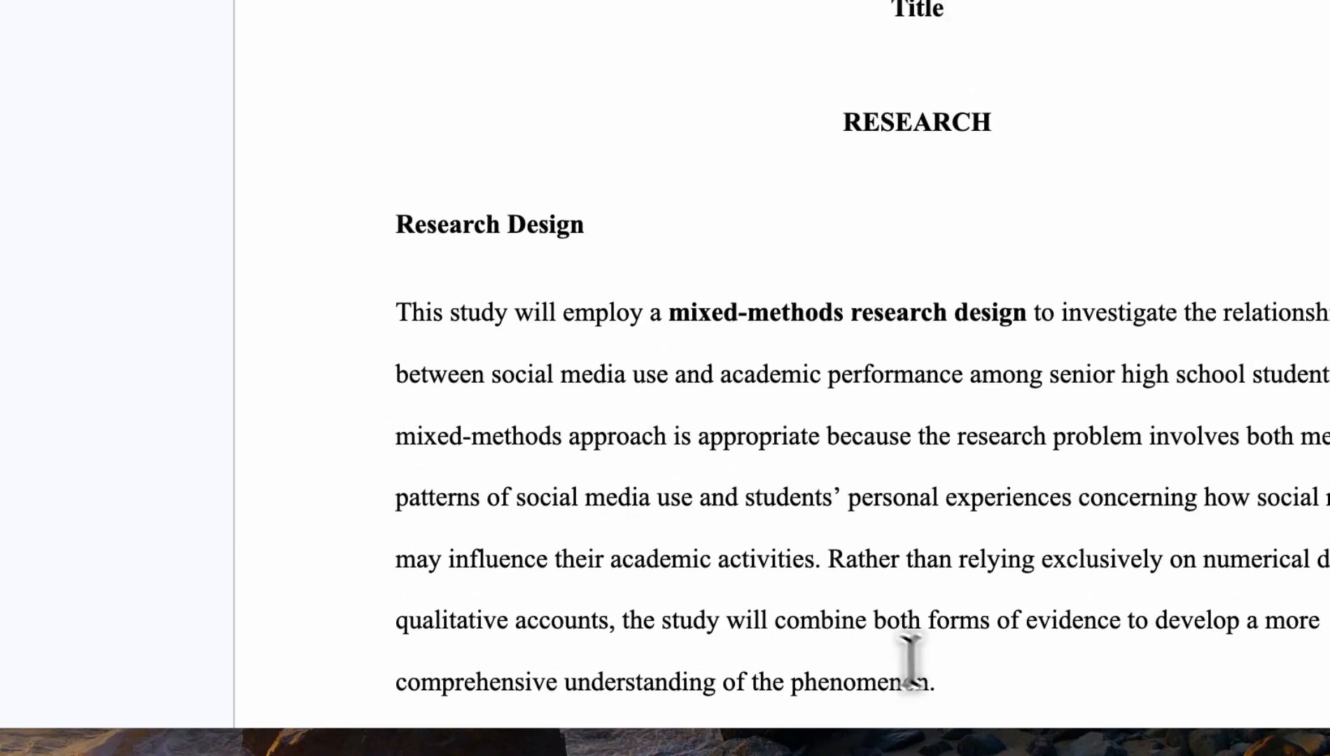
{"action": "mouse_move", "coordinate": [950, 682]}
{"action": "left_mouse_down"}
{"action": "mouse_move", "coordinate": [952, 696]}
{"action": "mouse_move", "coordinate": [357, 286]}
{"action": "mouse_move", "coordinate": [360, 158]}
{"action": "left_mouse_up"}
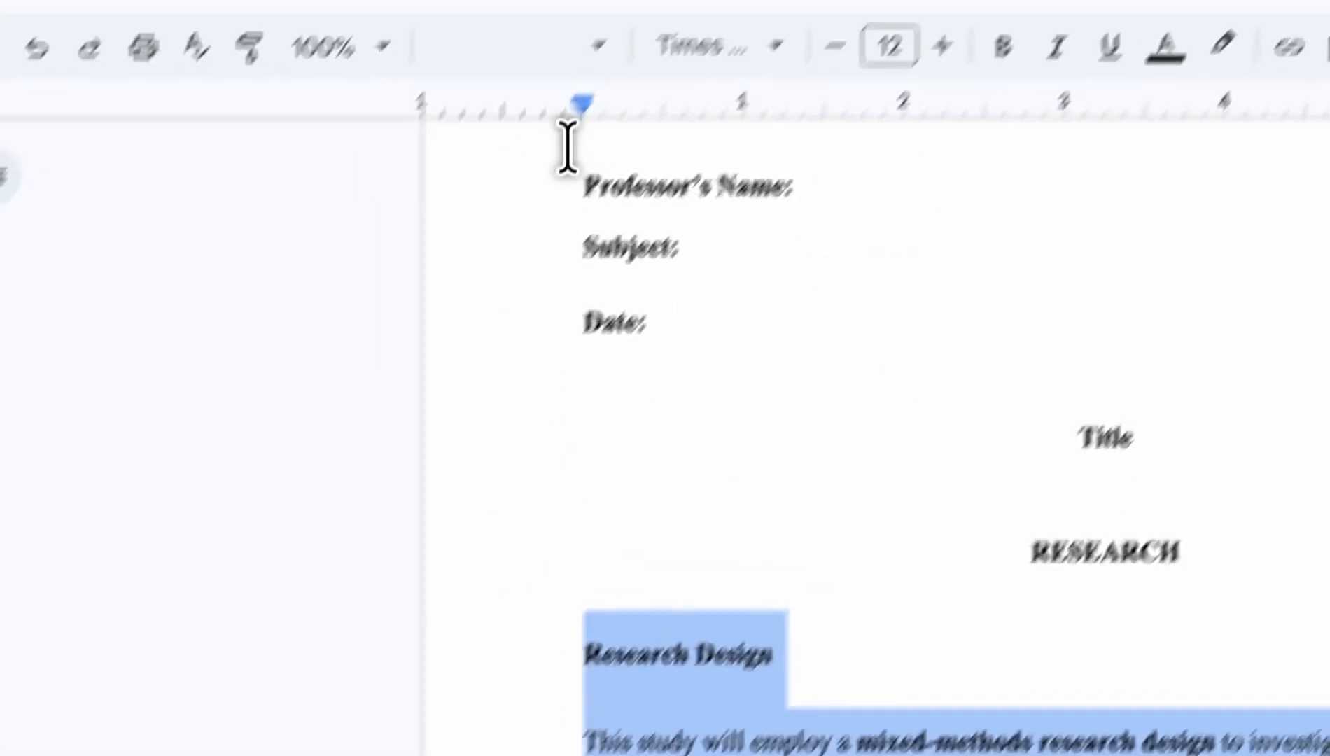
{"action": "left_click_drag", "start_coordinate": [532, 161], "coordinate": [538, 161]}
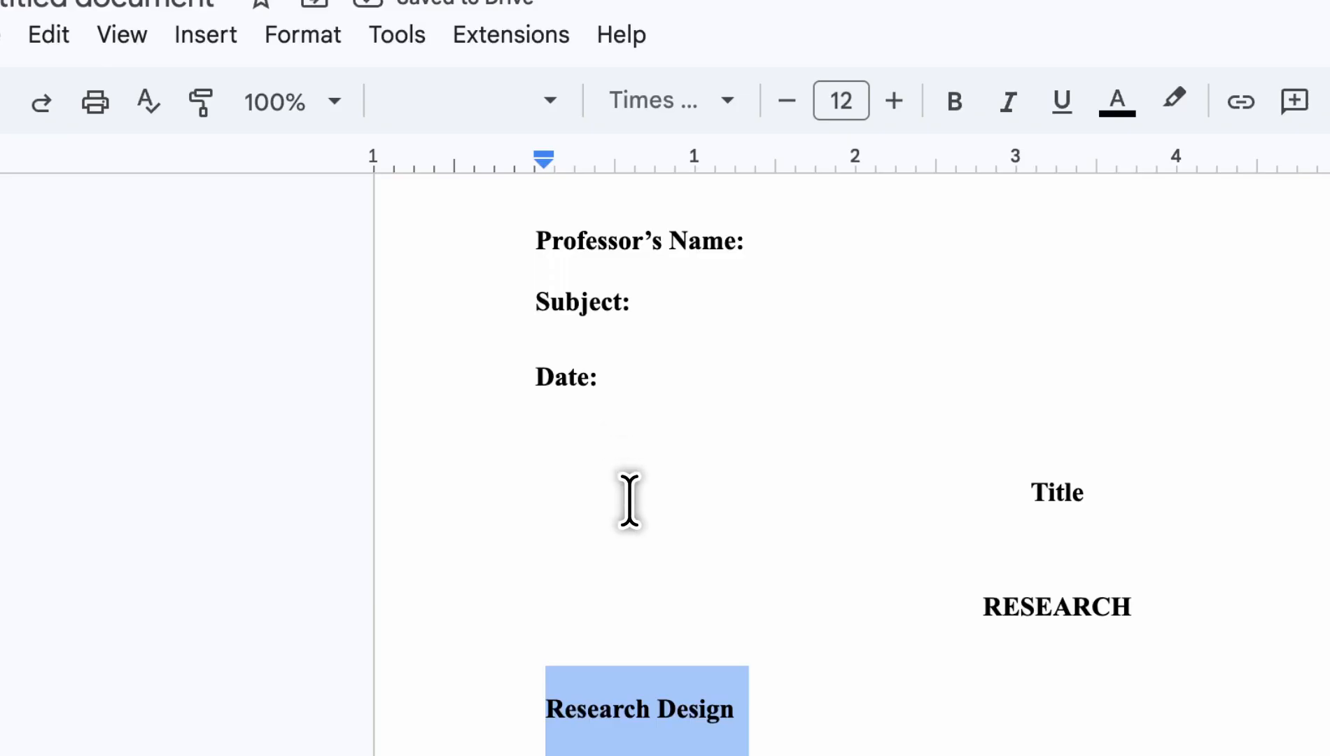
{"action": "scroll", "coordinate": [629, 499], "scroll_direction": "down", "scroll_amount": 2}
{"action": "scroll", "coordinate": [630, 500], "scroll_direction": "up", "scroll_amount": 2}
Move the selected Research Design text outside the left margin, with its first-line indent about 0.13 inch and left indent about 0.06 inch out
{"action": "left_click_drag", "start_coordinate": [536, 155], "coordinate": [523, 159]}
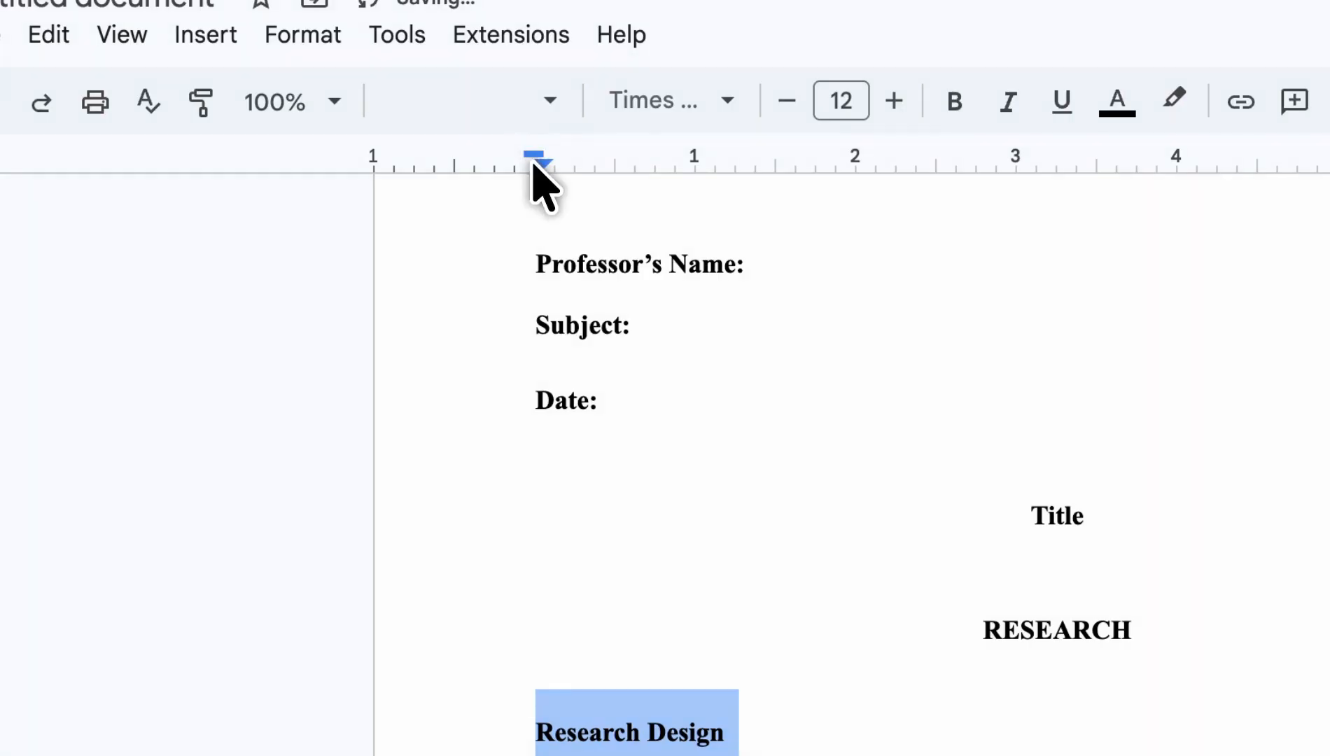
{"action": "left_click_drag", "start_coordinate": [534, 163], "coordinate": [534, 162]}
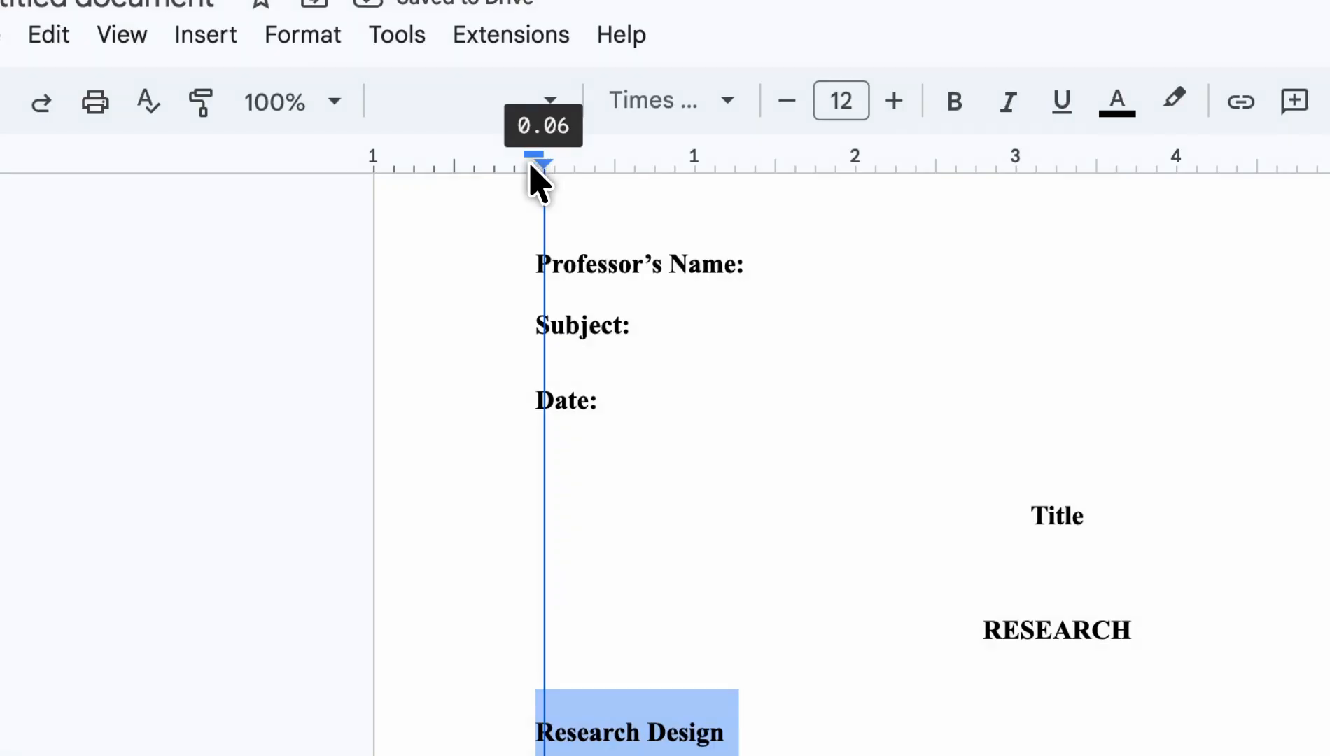
{"action": "left_click_drag", "start_coordinate": [530, 166], "coordinate": [524, 165]}
{"action": "scroll", "coordinate": [602, 326], "scroll_direction": "down", "scroll_amount": 3}
{"action": "left_click", "coordinate": [603, 327]}
Go through the remaining pages to the reference entries at the end of the document
{"action": "scroll", "coordinate": [683, 442], "scroll_direction": "down", "scroll_amount": 20}
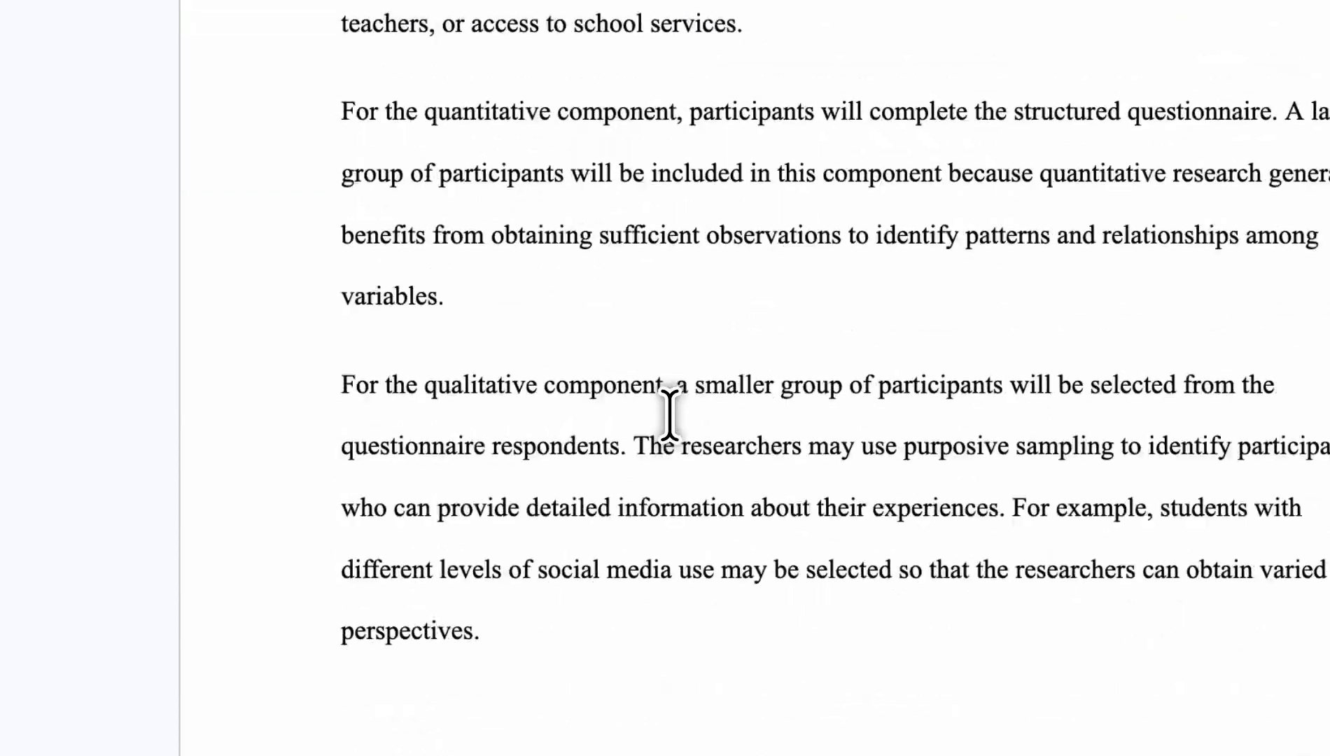
{"action": "scroll", "coordinate": [669, 415], "scroll_direction": "down", "scroll_amount": 15}
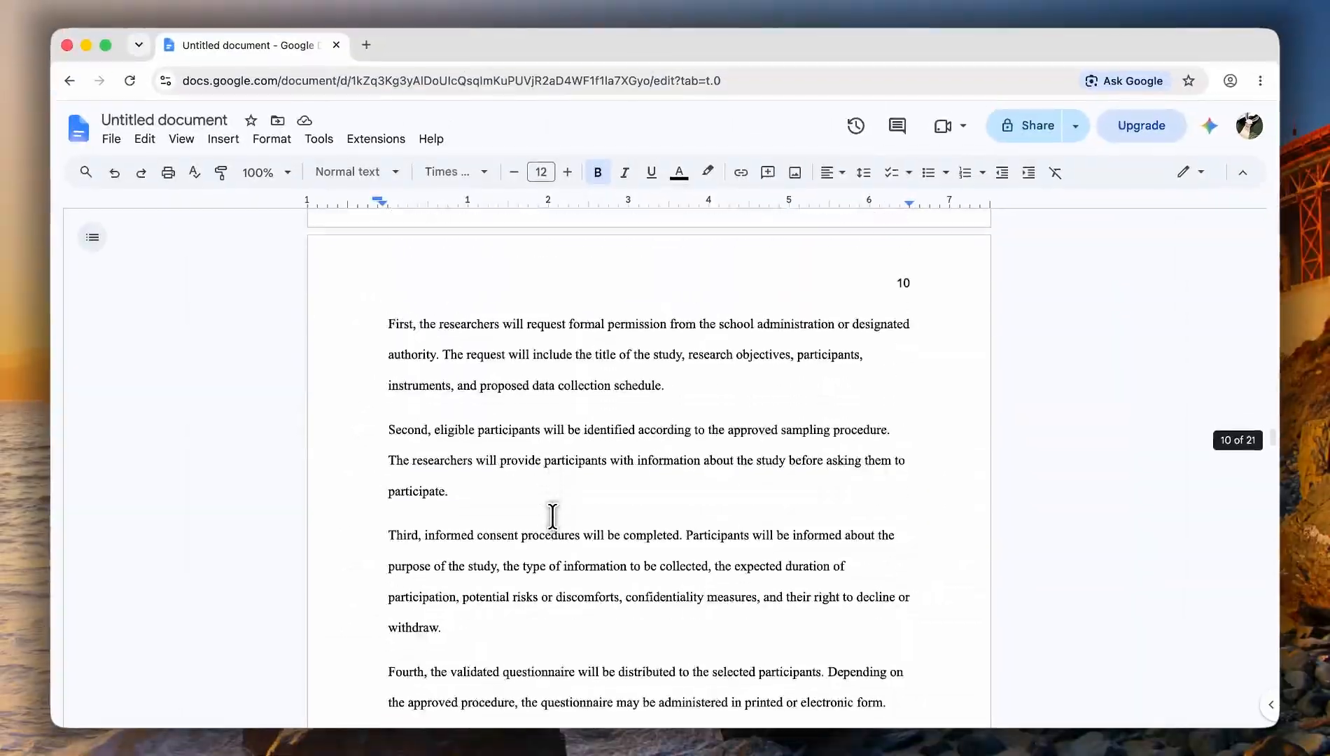
{"action": "scroll", "coordinate": [552, 516], "scroll_direction": "down", "scroll_amount": 20}
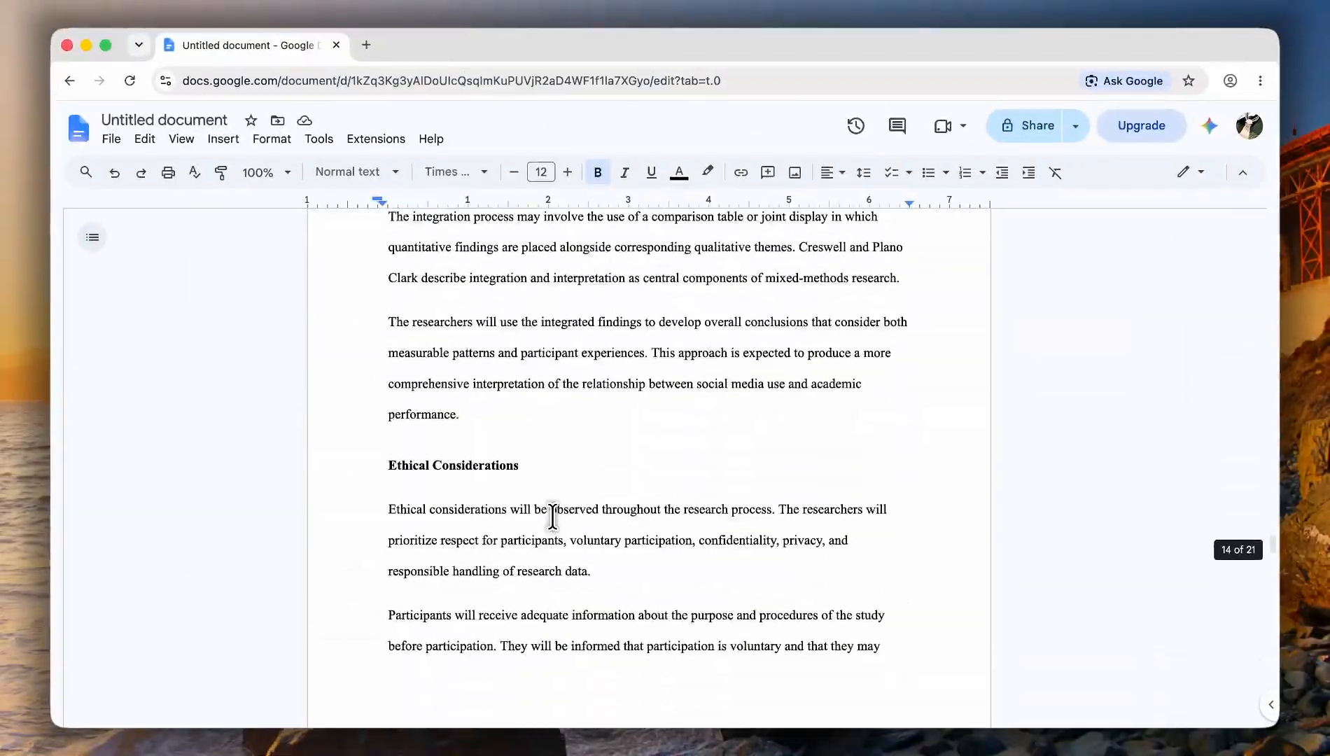
{"action": "scroll", "coordinate": [552, 517], "scroll_direction": "down", "scroll_amount": 20}
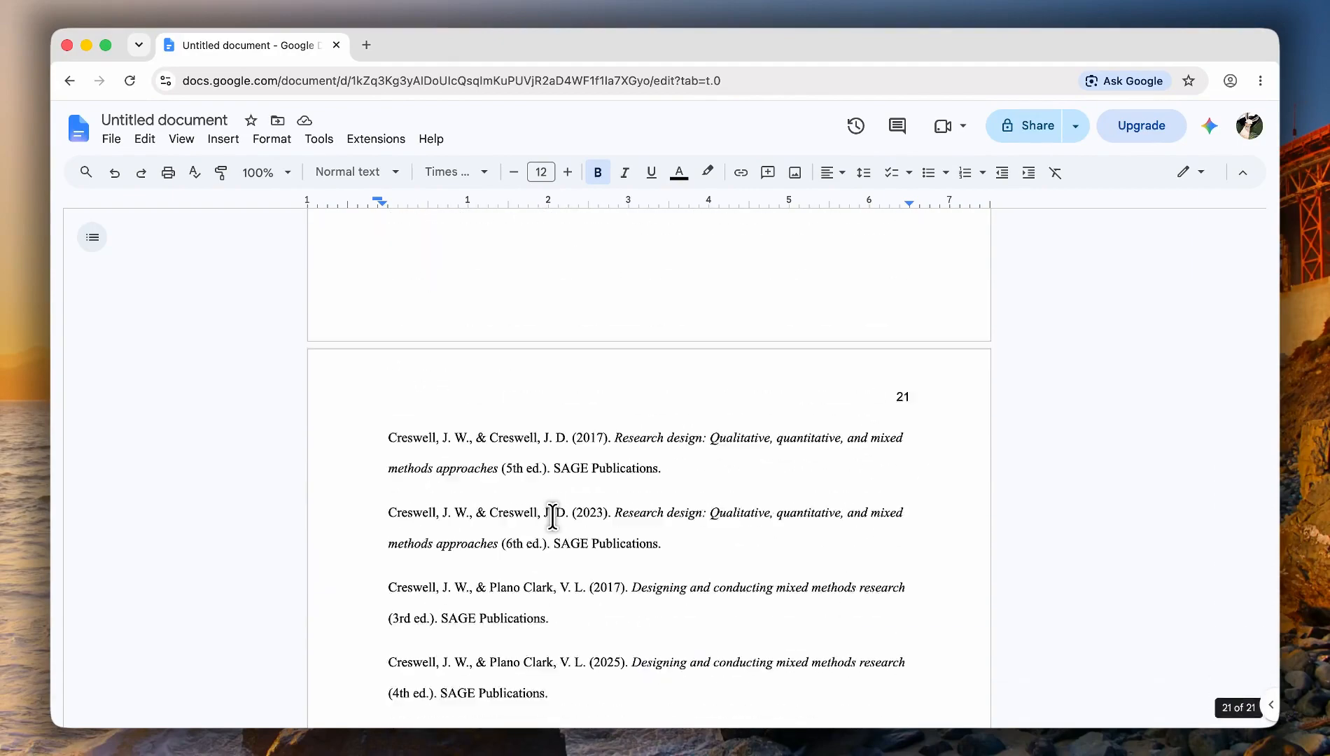
{"action": "scroll", "coordinate": [552, 517], "scroll_direction": "up", "scroll_amount": 3}
{"action": "left_click", "coordinate": [389, 387]}
{"action": "key", "text": "super+Return"}
{"action": "scroll", "coordinate": [553, 516], "scroll_direction": "down", "scroll_amount": 3}
{"action": "mouse_move", "coordinate": [389, 261]}
{"action": "left_mouse_down"}
{"action": "mouse_move", "coordinate": [643, 605]}
{"action": "mouse_move", "coordinate": [650, 637]}
{"action": "left_mouse_up"}
{"action": "left_click_drag", "start_coordinate": [387, 199], "coordinate": [408, 199]}
{"action": "left_click_drag", "start_coordinate": [388, 204], "coordinate": [413, 199]}
{"action": "left_click", "coordinate": [466, 335]}
{"action": "scroll", "coordinate": [552, 516], "scroll_direction": "up", "scroll_amount": 2}
{"action": "key", "text": "super+z"}
{"action": "key", "text": "super+z"}
{"action": "key", "text": "super+z"}
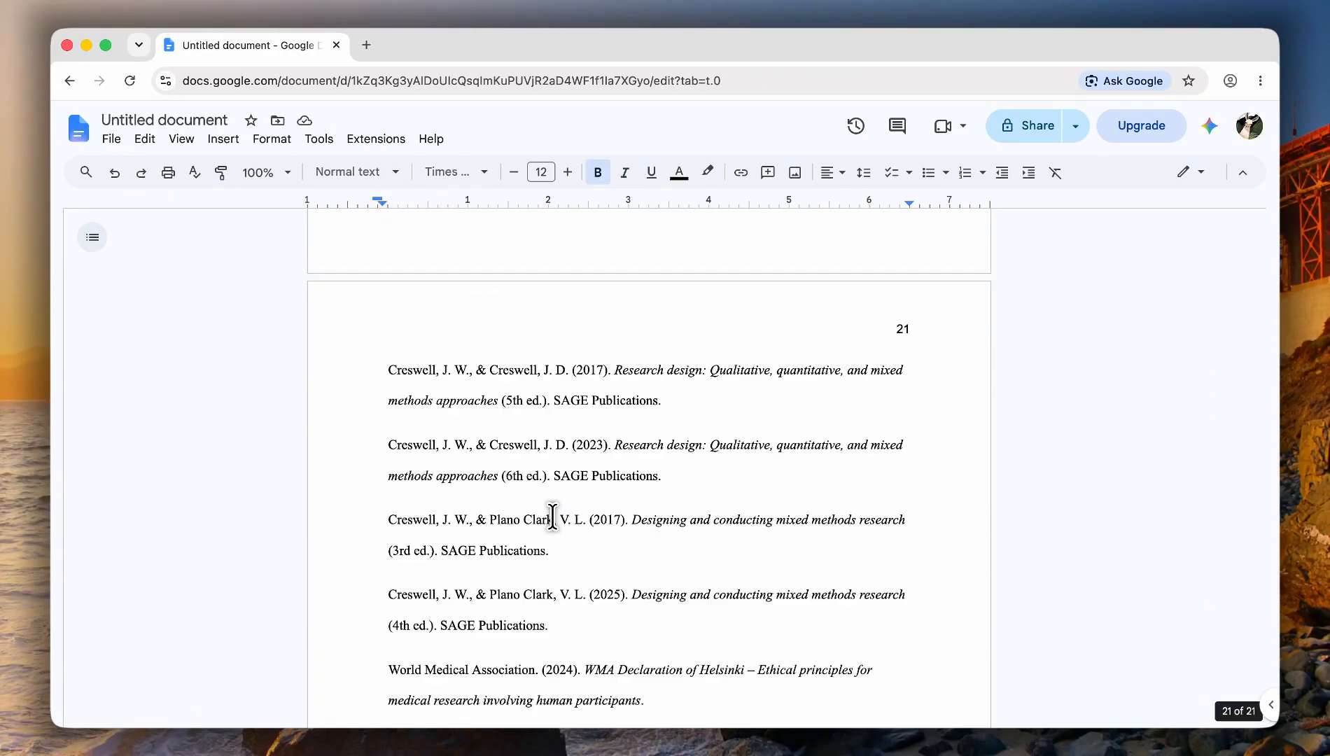
Insert a page break before the References heading so that it starts on a new page
{"action": "scroll", "coordinate": [552, 516], "scroll_direction": "up", "scroll_amount": 4}
{"action": "left_click", "coordinate": [390, 389]}
{"action": "key", "text": "super+Return"}
{"action": "scroll", "coordinate": [388, 371], "scroll_direction": "down", "scroll_amount": 3}
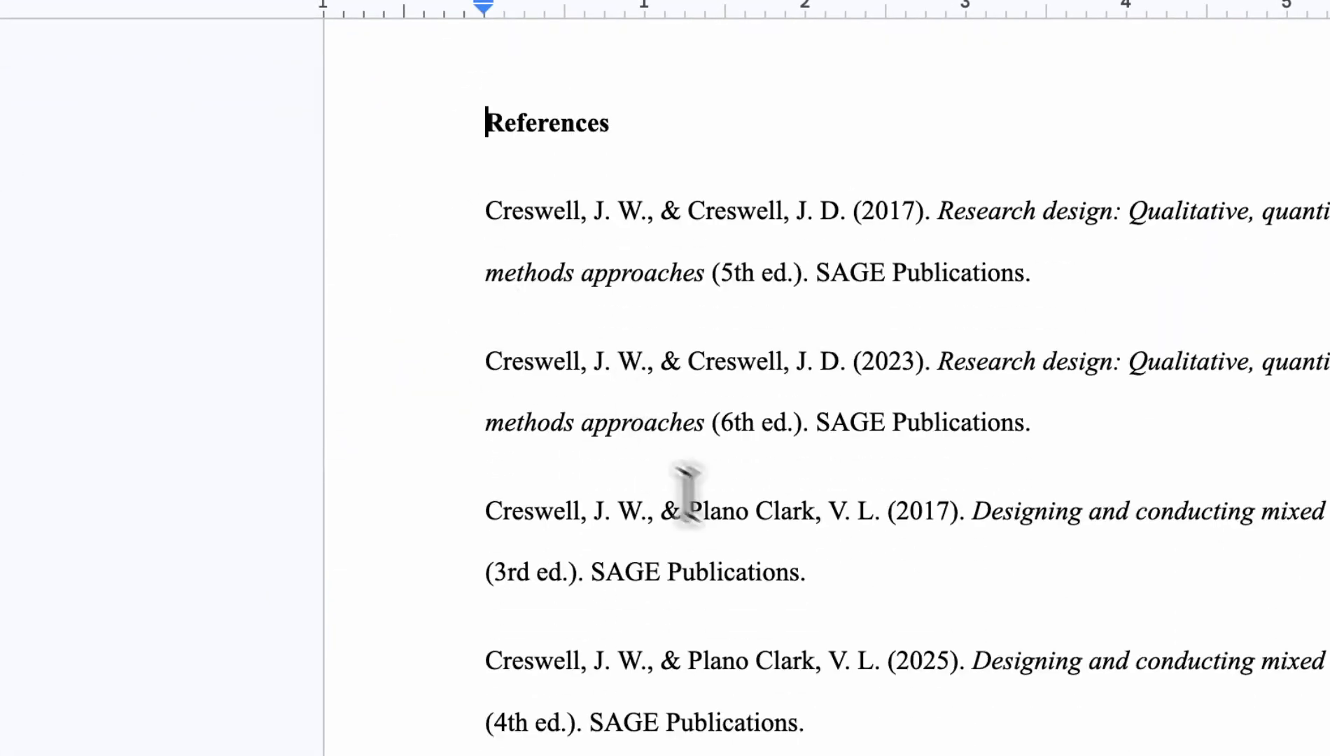
Indent the References heading and entries to about 0.31 inch, and bring the first entry's indent back to about 0.06 inch
{"action": "mouse_move", "coordinate": [483, 121]}
{"action": "left_mouse_down"}
{"action": "mouse_move", "coordinate": [822, 629]}
{"action": "mouse_move", "coordinate": [826, 660]}
{"action": "left_mouse_up"}
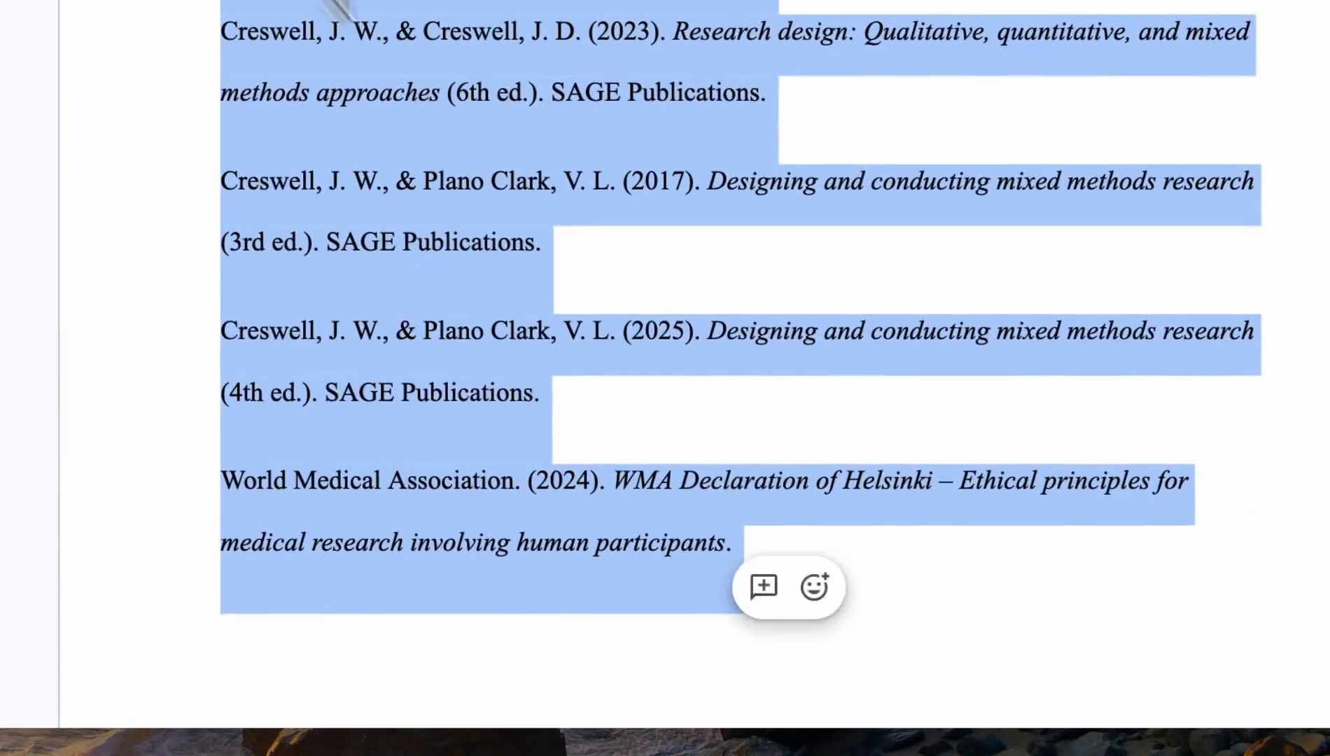
{"action": "mouse_move", "coordinate": [506, 162]}
{"action": "left_mouse_down"}
{"action": "mouse_move", "coordinate": [548, 166]}
{"action": "mouse_move", "coordinate": [539, 179]}
{"action": "mouse_move", "coordinate": [570, 171]}
{"action": "mouse_move", "coordinate": [528, 175]}
{"action": "left_mouse_up"}
{"action": "scroll", "coordinate": [559, 165], "scroll_direction": "up", "scroll_amount": 1}
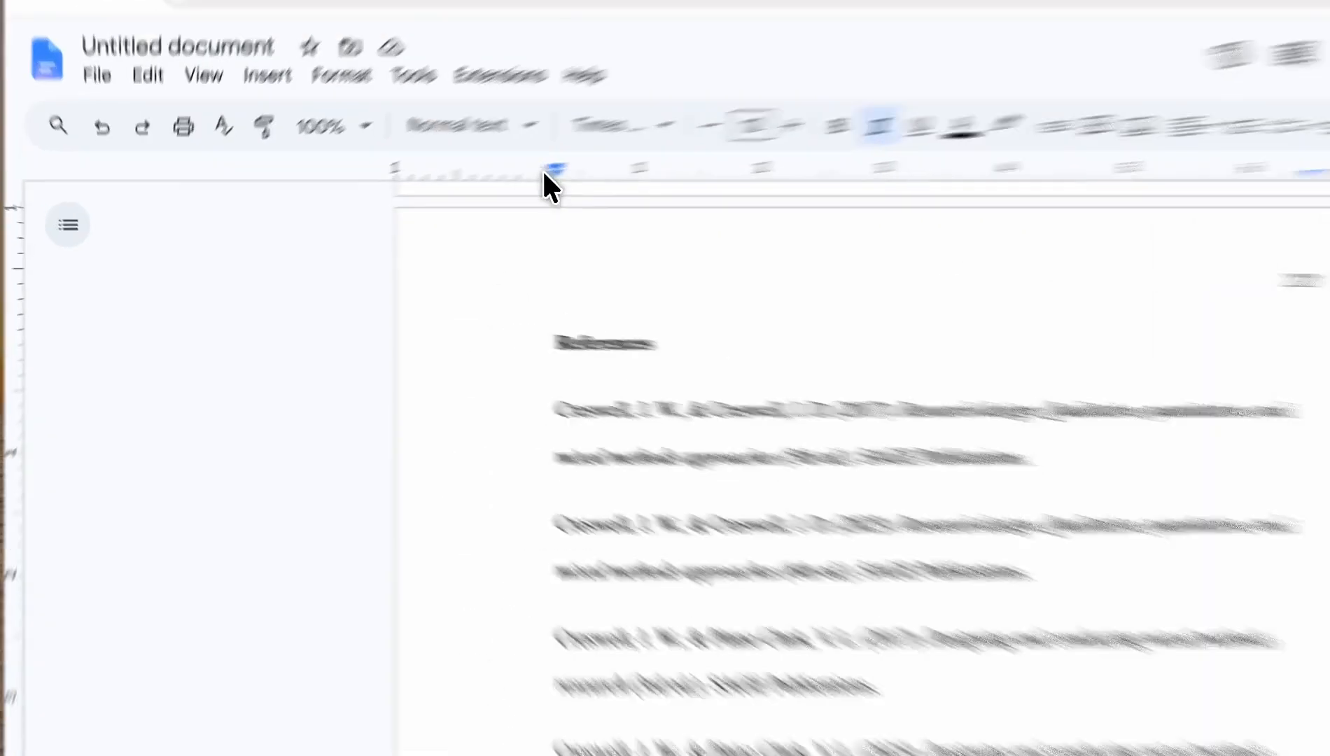
{"action": "left_click_drag", "start_coordinate": [412, 203], "coordinate": [405, 203]}
{"action": "left_click_drag", "start_coordinate": [669, 145], "coordinate": [646, 148]}
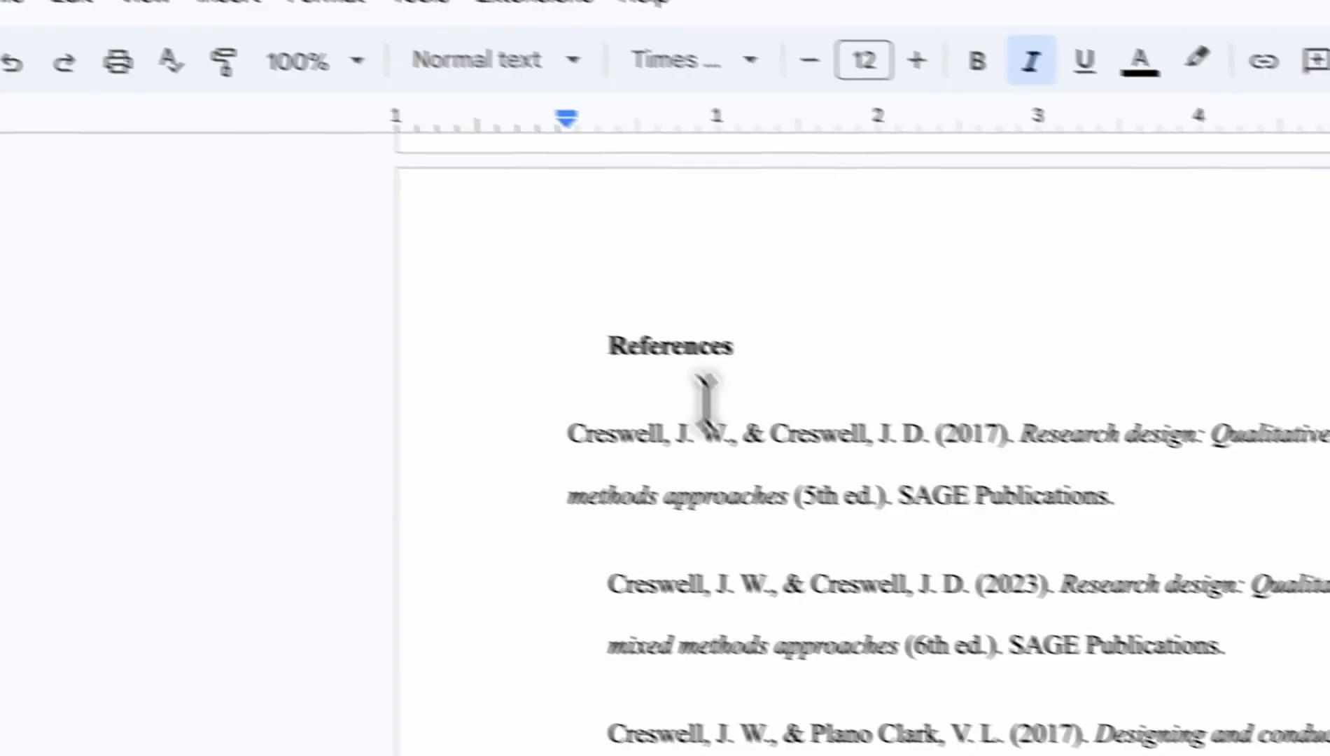
Select all the entries below the References heading and set their first-line indent to about 0.25 inch
{"action": "left_click_drag", "start_coordinate": [511, 424], "coordinate": [651, 714]}
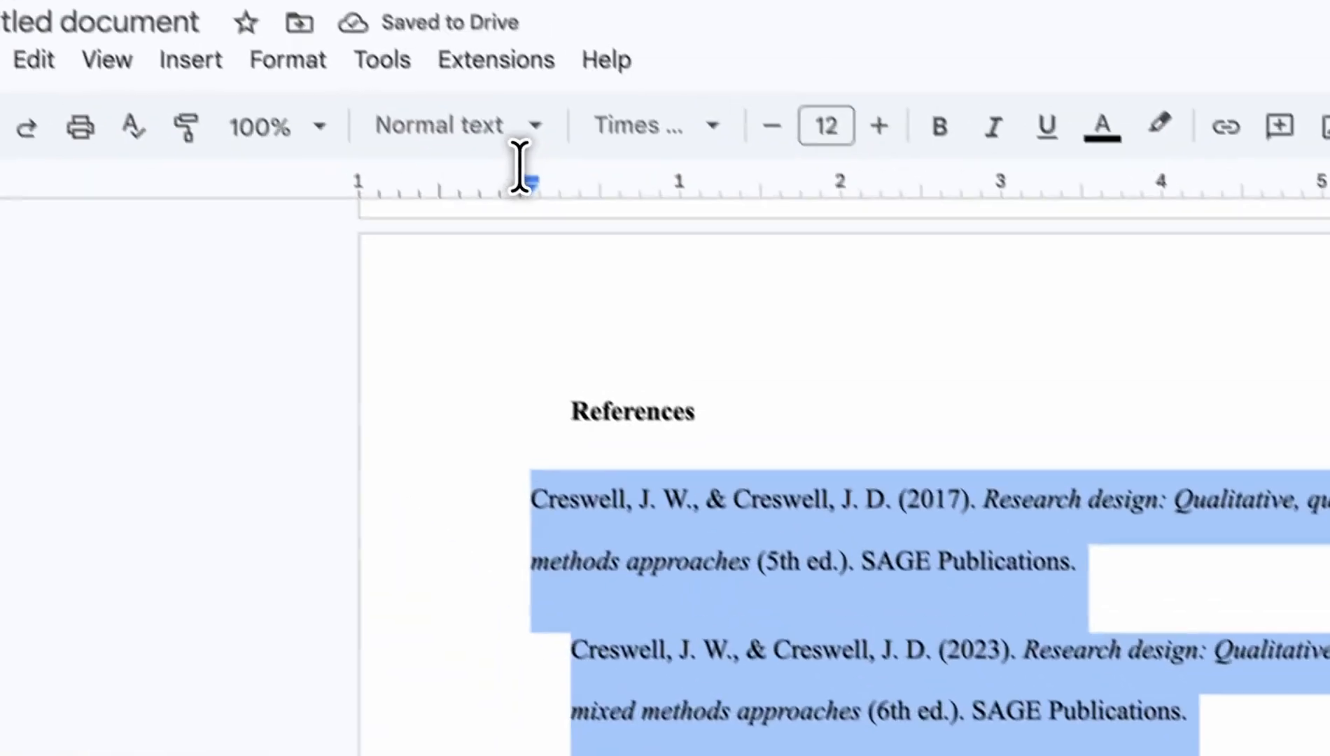
{"action": "left_click_drag", "start_coordinate": [529, 183], "coordinate": [570, 198]}
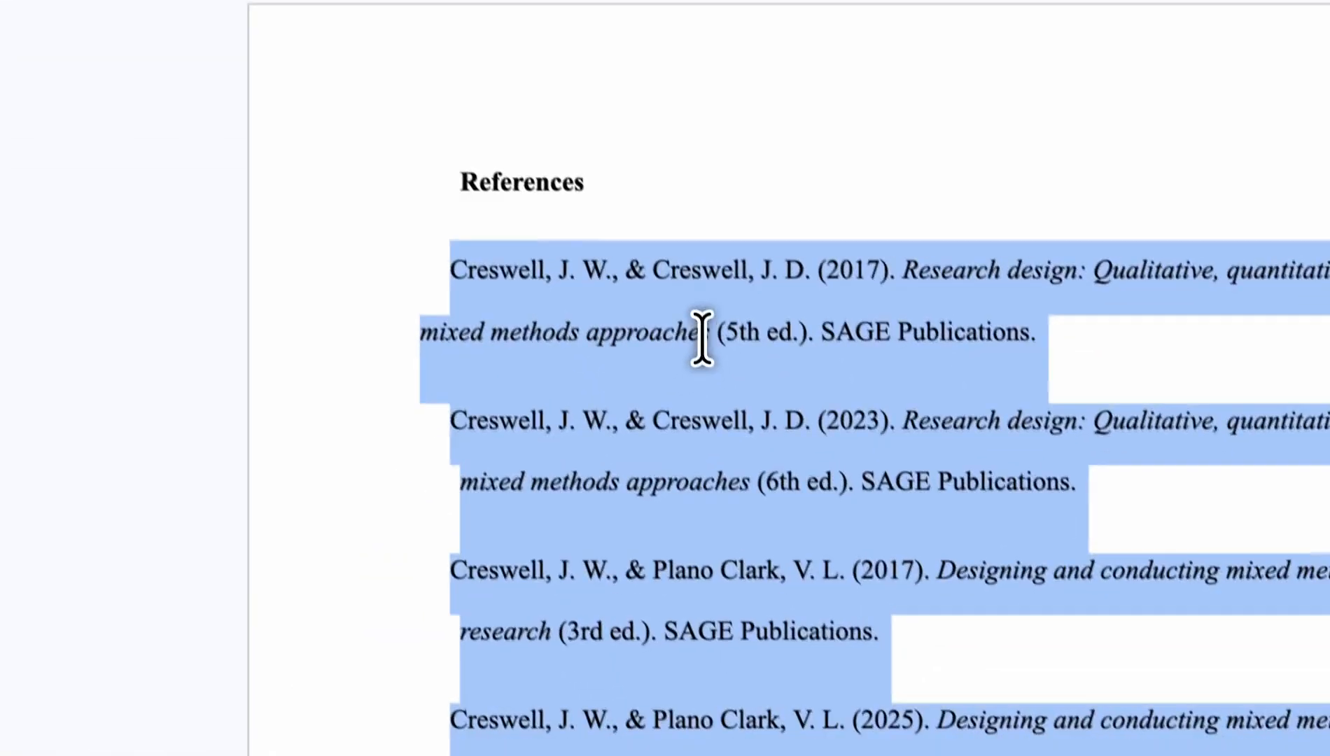
{"action": "left_click", "coordinate": [827, 578]}
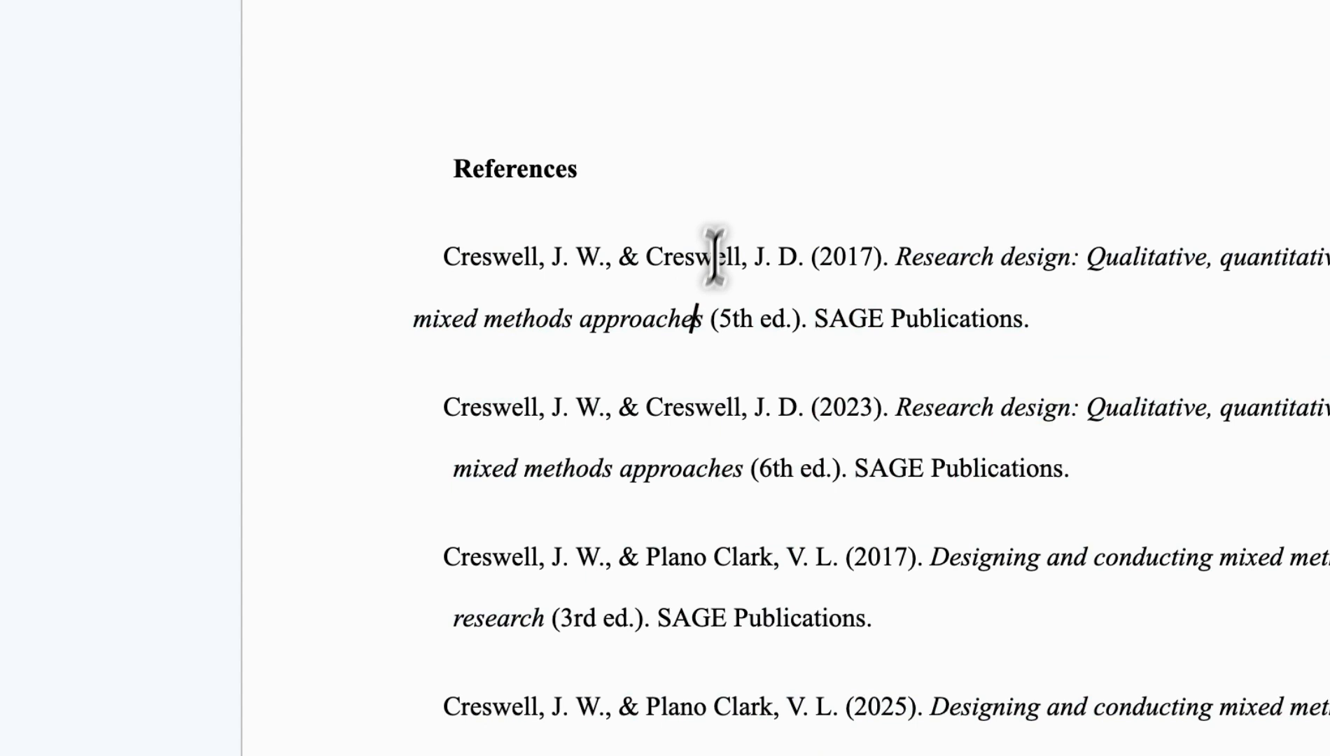
Review the formatted document from the References page back to the first page
{"action": "scroll", "coordinate": [733, 193], "scroll_direction": "down", "scroll_amount": 3}
{"action": "scroll", "coordinate": [733, 191], "scroll_direction": "up", "scroll_amount": 15}
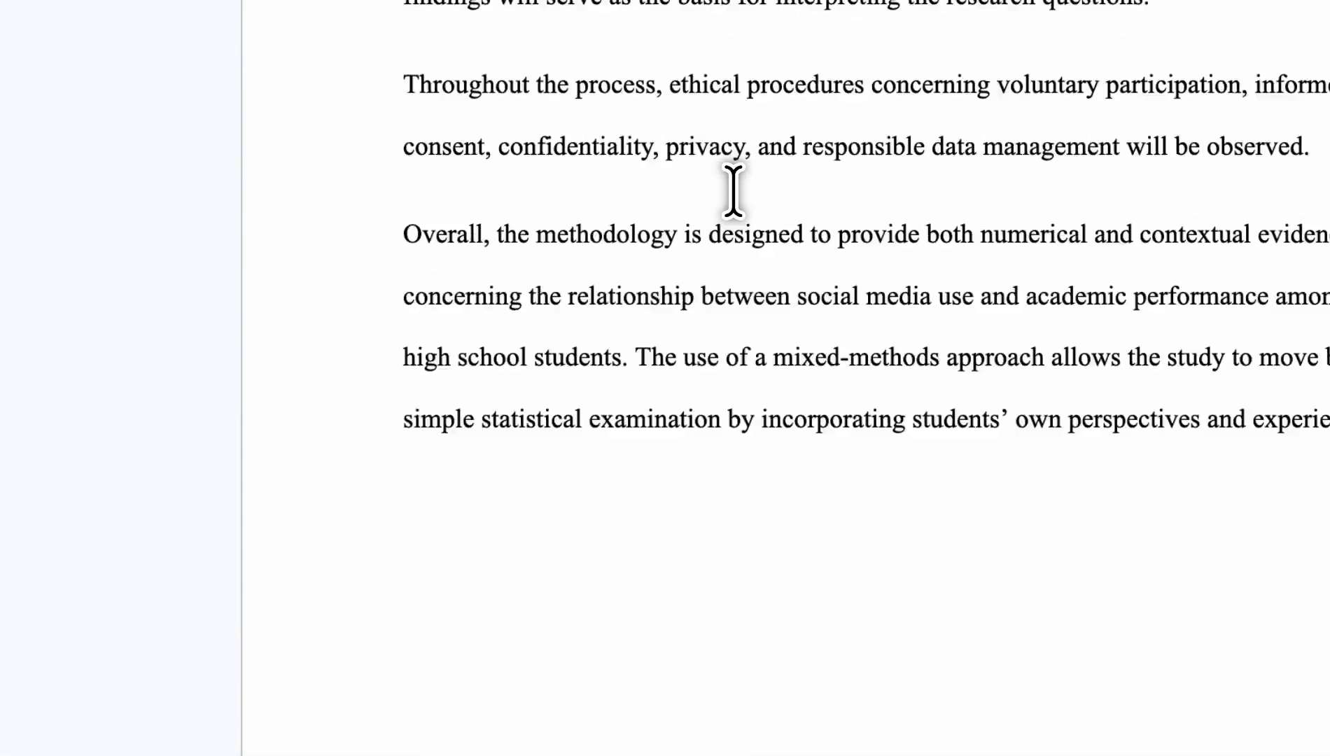
{"action": "scroll", "coordinate": [732, 191], "scroll_direction": "down", "scroll_amount": 5}
{"action": "scroll", "coordinate": [733, 189], "scroll_direction": "up", "scroll_amount": 20}
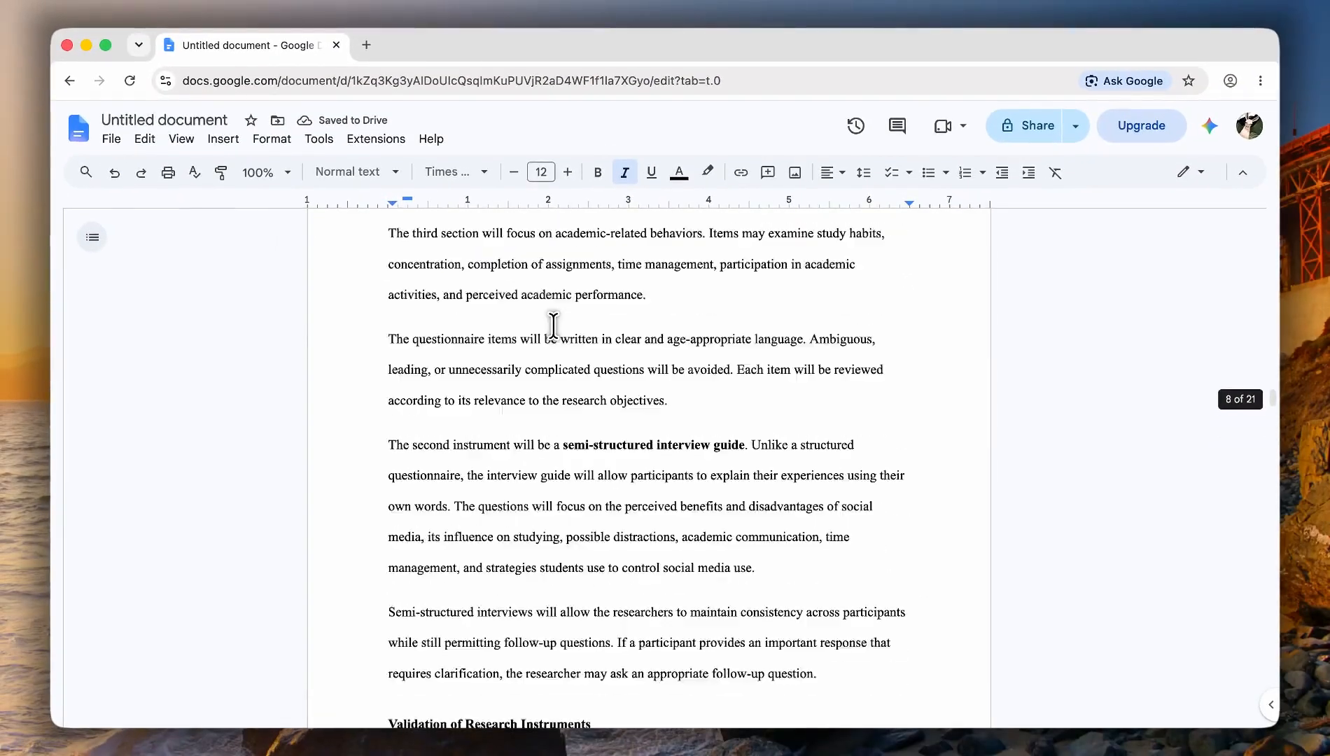
{"action": "scroll", "coordinate": [553, 326], "scroll_direction": "up", "scroll_amount": 20}
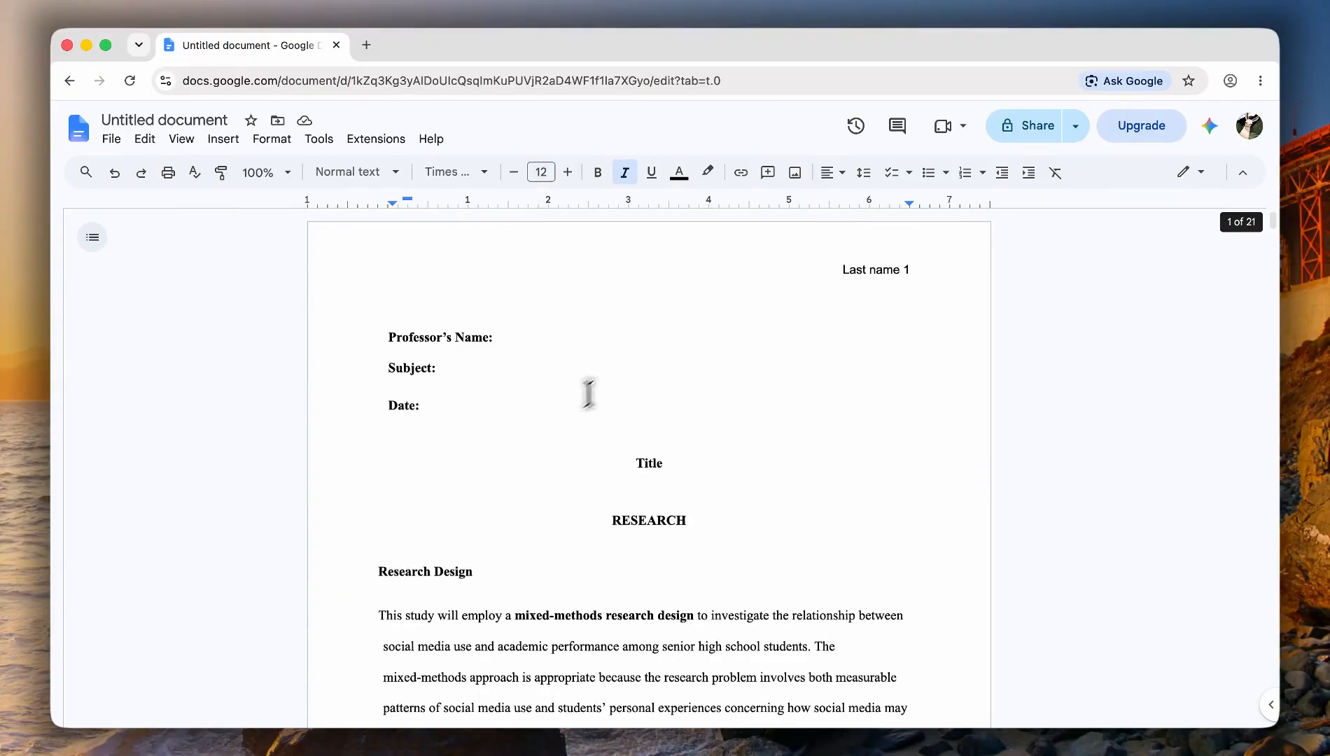